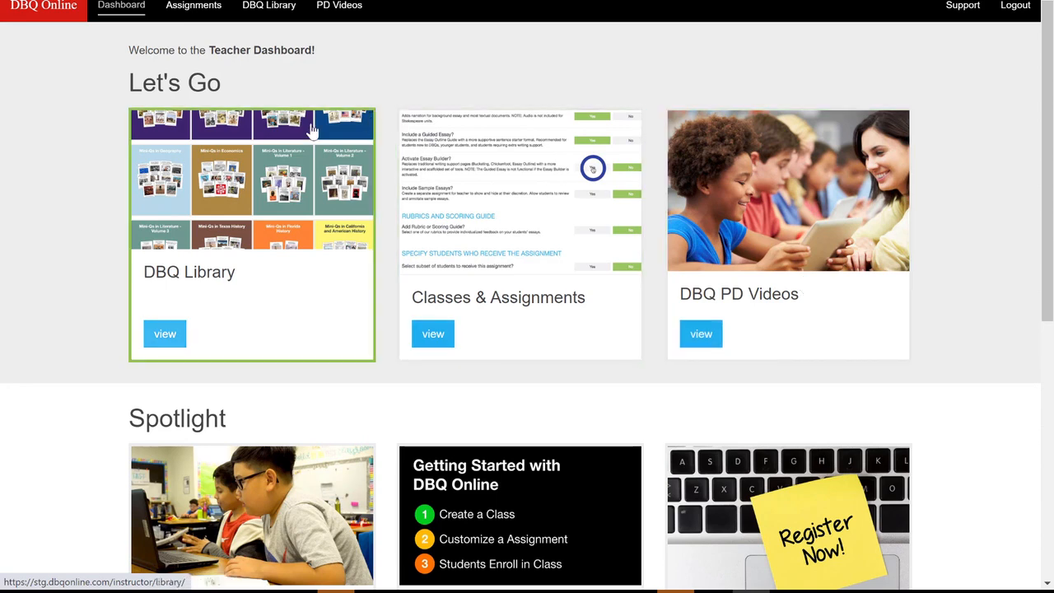
- Look over the teacher dashboard's cards and open Classes & Assignments
{"action": "left_click_drag", "start_coordinate": [1052, 160], "coordinate": [1035, 296]}
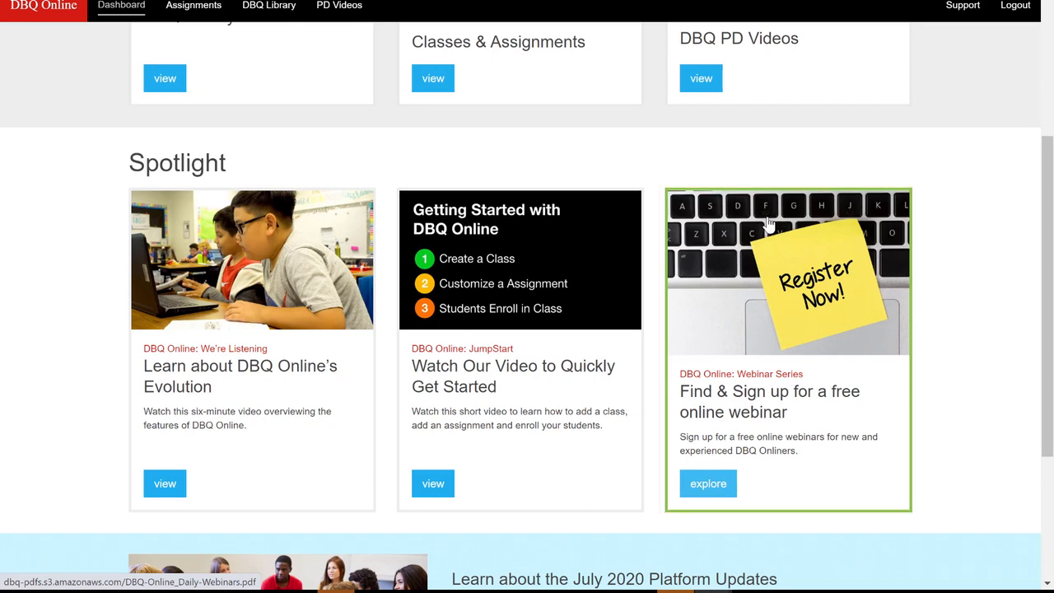
{"action": "left_click_drag", "start_coordinate": [1044, 249], "coordinate": [1036, 358]}
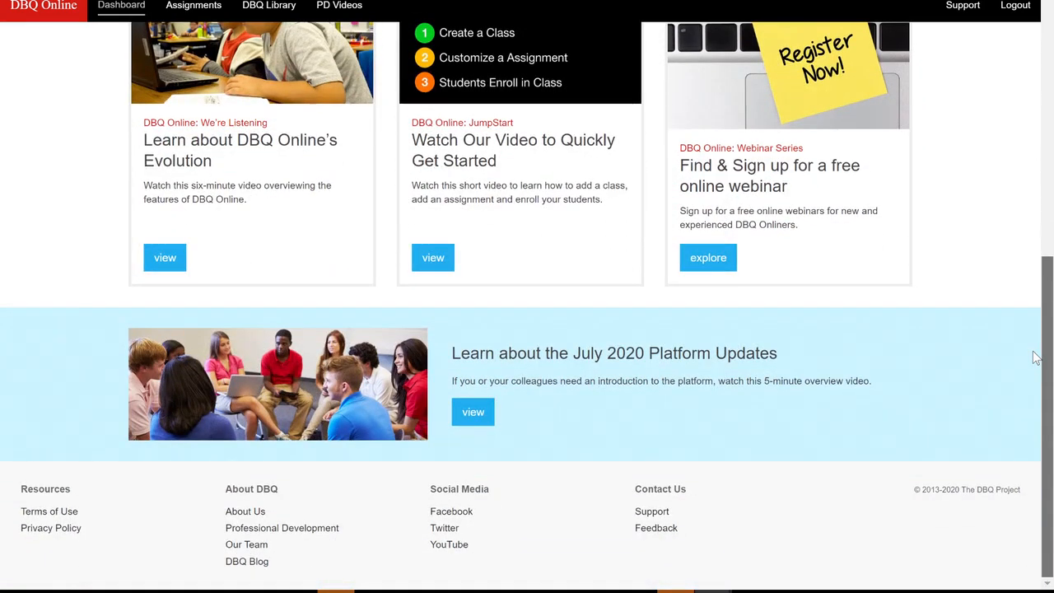
{"action": "left_click_drag", "start_coordinate": [1035, 358], "coordinate": [1047, 56]}
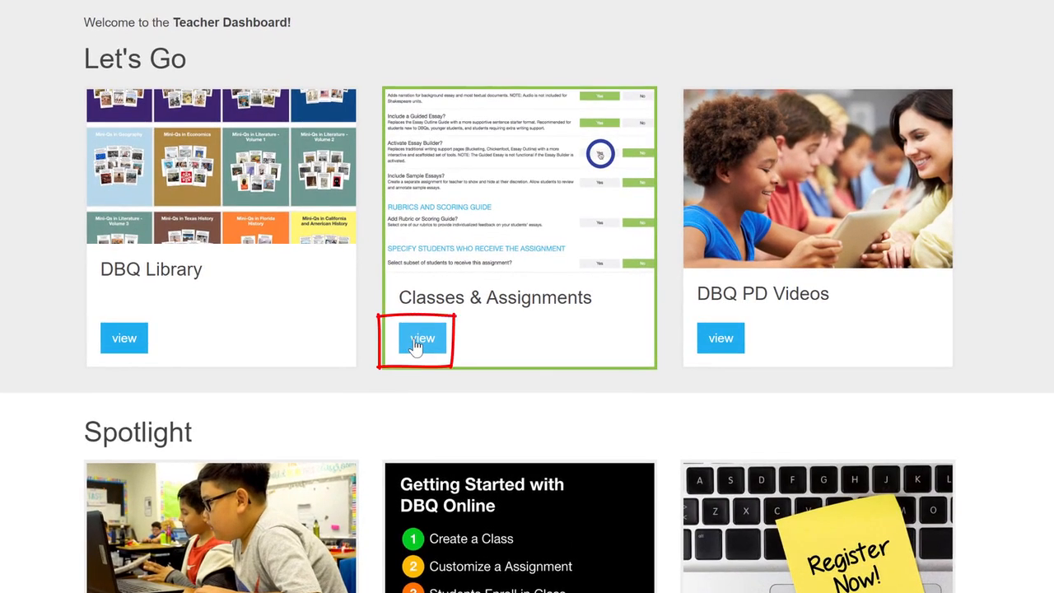
{"action": "left_click", "coordinate": [417, 344]}
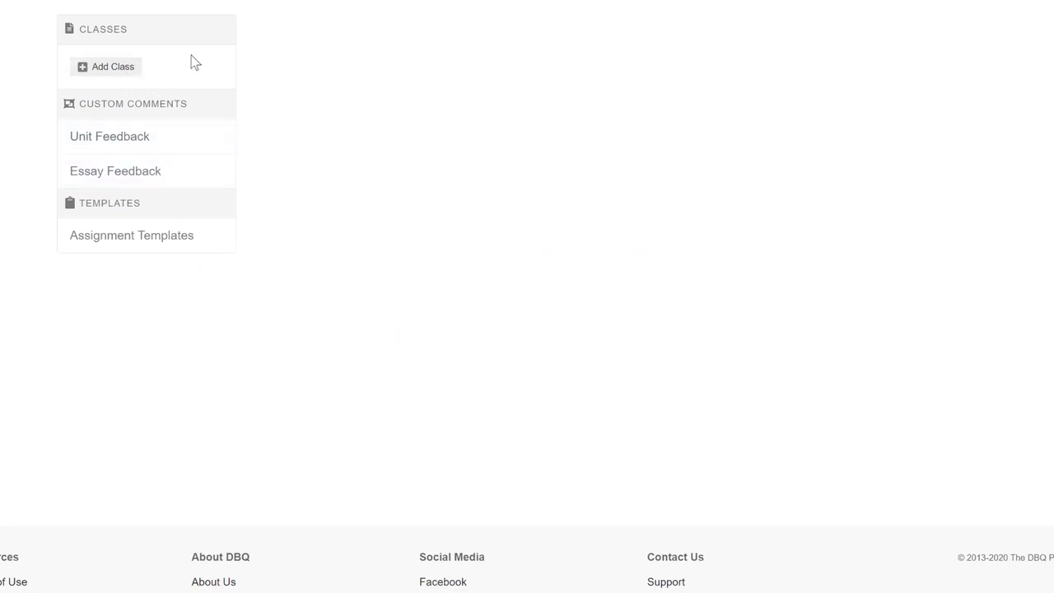
- Add a new class named U.S. History and save it
{"action": "key", "text": "ctrl+plus"}
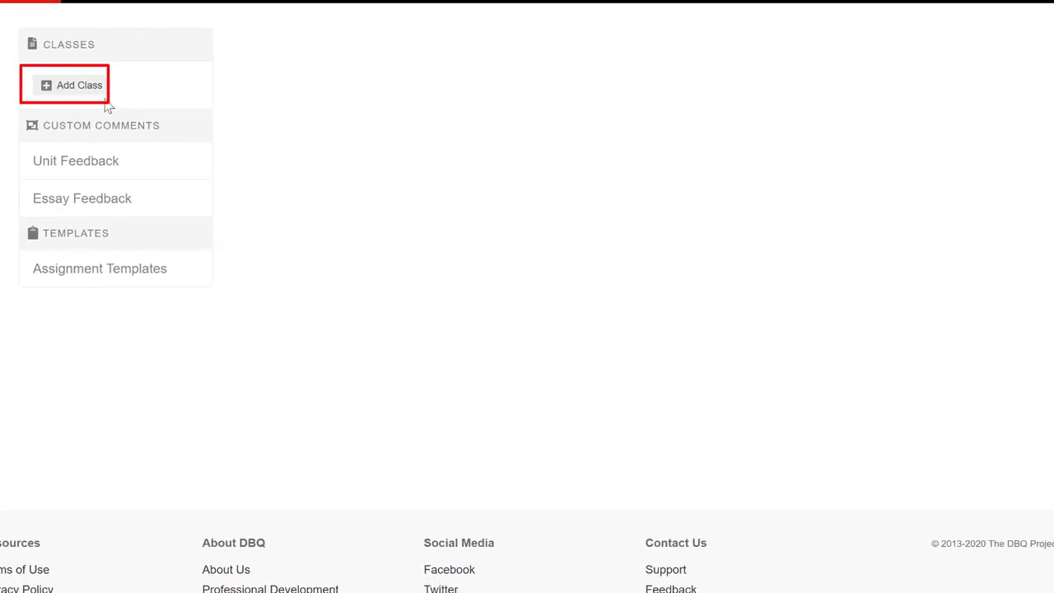
{"action": "left_click", "coordinate": [59, 86]}
{"action": "left_click", "coordinate": [82, 79]}
{"action": "type", "text": "U.S> "}
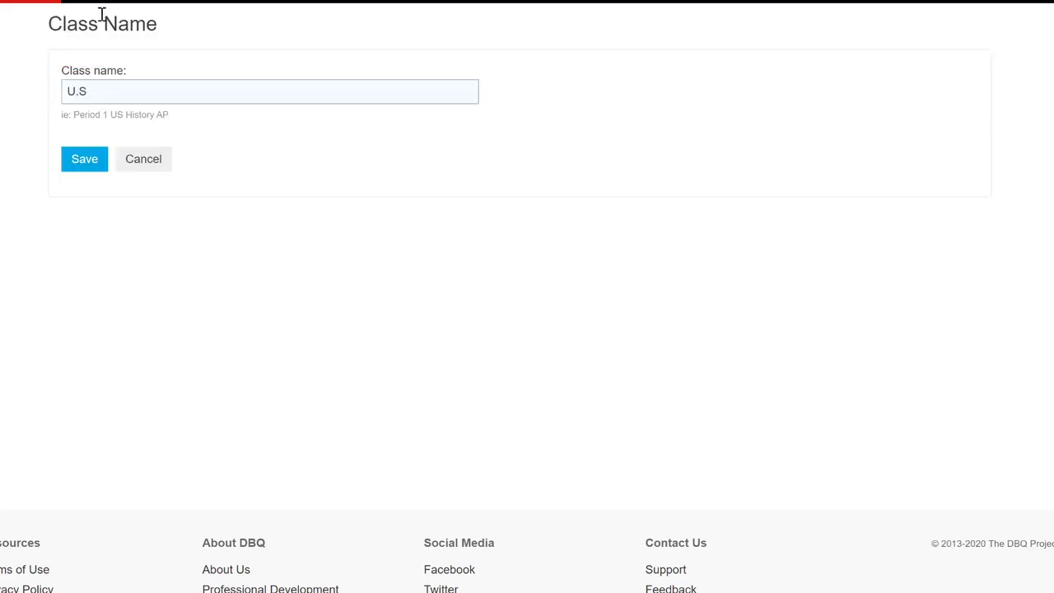
{"action": "type", "text": "History"}
{"action": "left_click", "coordinate": [86, 160]}
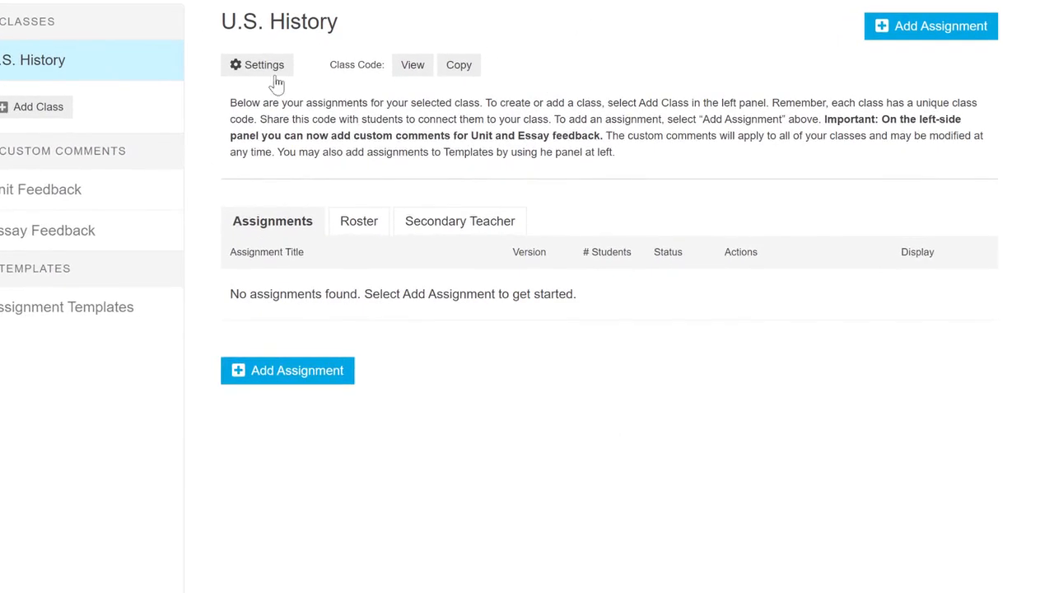
- Start a new assignment for the U.S. History class from the Mini-Qs in American History - Volume 1 binder
{"action": "left_click", "coordinate": [260, 71]}
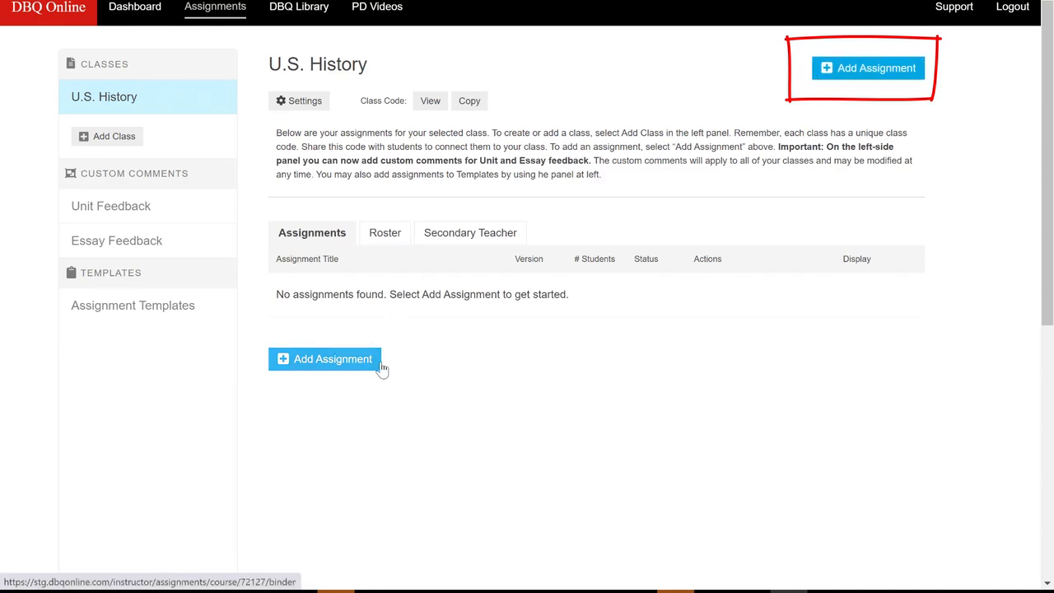
{"action": "left_click", "coordinate": [350, 366]}
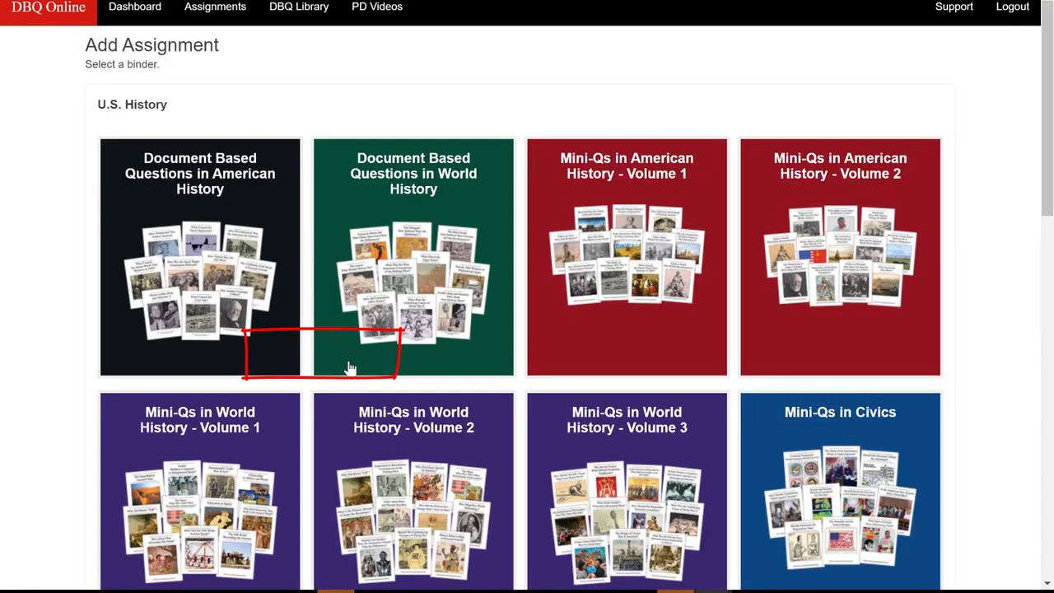
{"action": "left_click", "coordinate": [656, 242]}
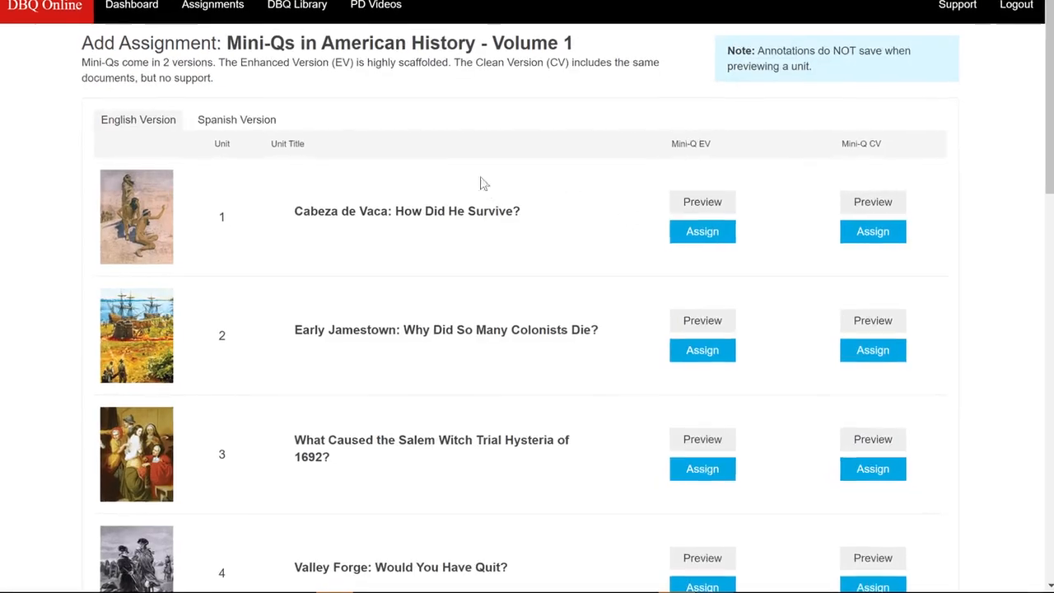
- Check the binder's Spanish version, return to English, and assign the Mini-Q EV of unit 2, Early Jamestown: Why Did So Many Colonists Die?
{"action": "left_click", "coordinate": [257, 106]}
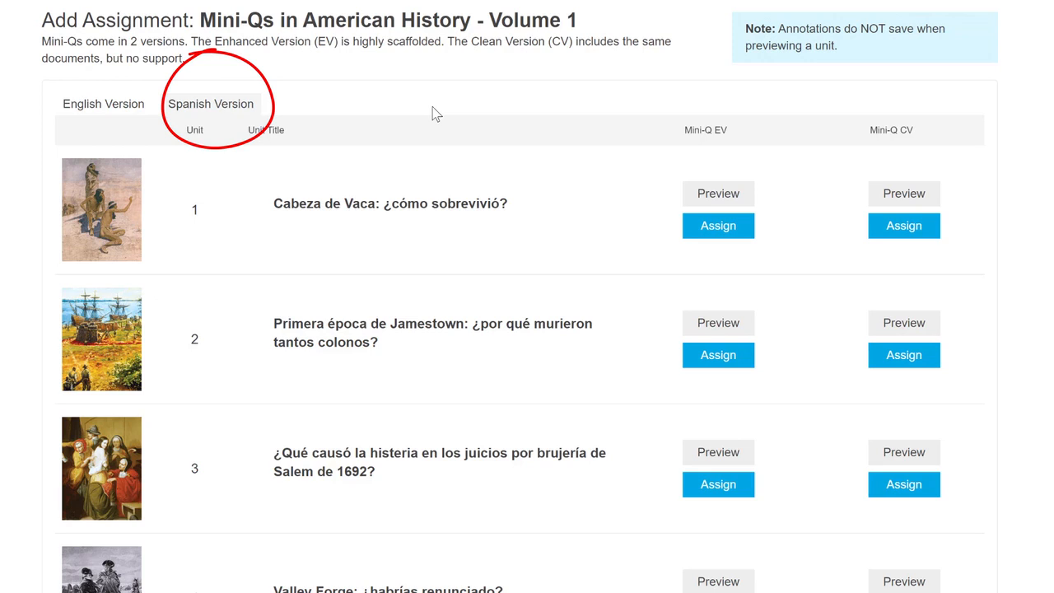
{"action": "left_click", "coordinate": [124, 119]}
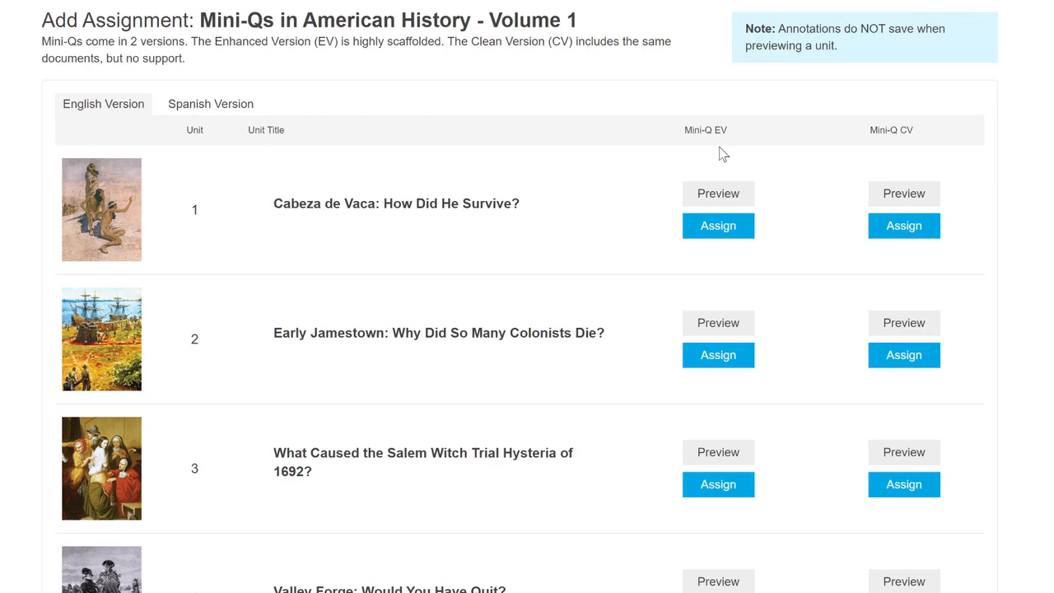
{"action": "mouse_move", "coordinate": [891, 113]}
{"action": "left_mouse_down"}
{"action": "mouse_move", "coordinate": [851, 141]}
{"action": "mouse_move", "coordinate": [931, 147]}
{"action": "left_mouse_up"}
{"action": "left_click", "coordinate": [714, 361]}
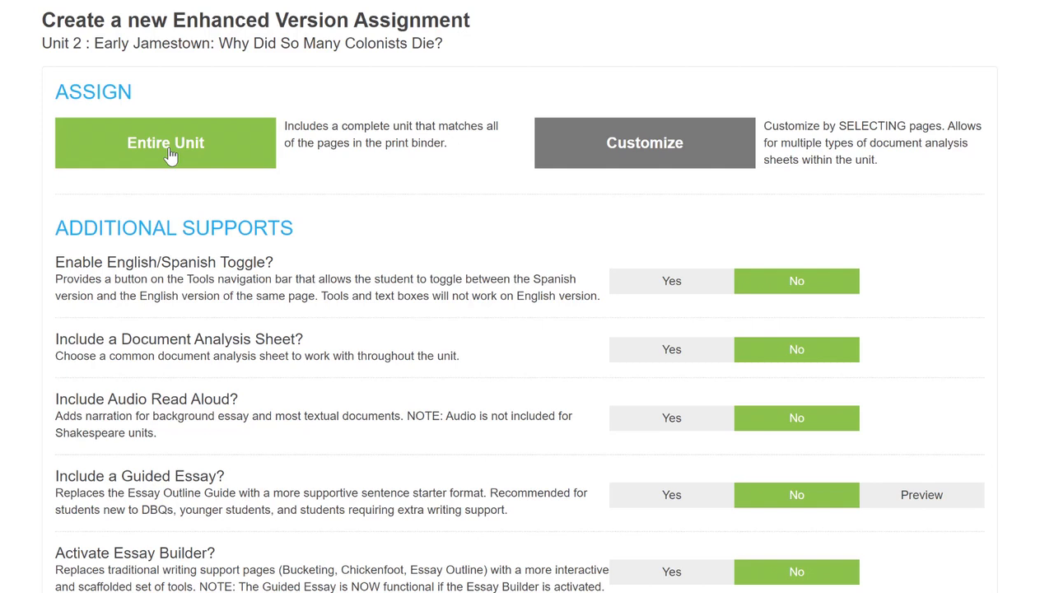
- Examine the pages offered for a customized assignment and switch back to assigning the entire unit
{"action": "left_click", "coordinate": [681, 151]}
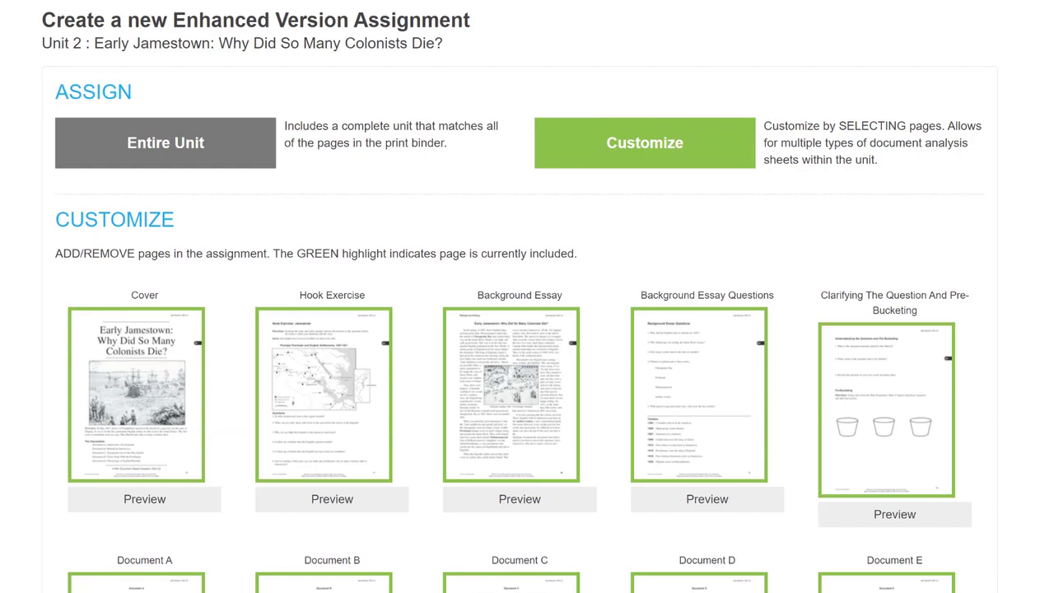
{"action": "scroll", "coordinate": [527, 329], "scroll_direction": "down", "scroll_amount": 6}
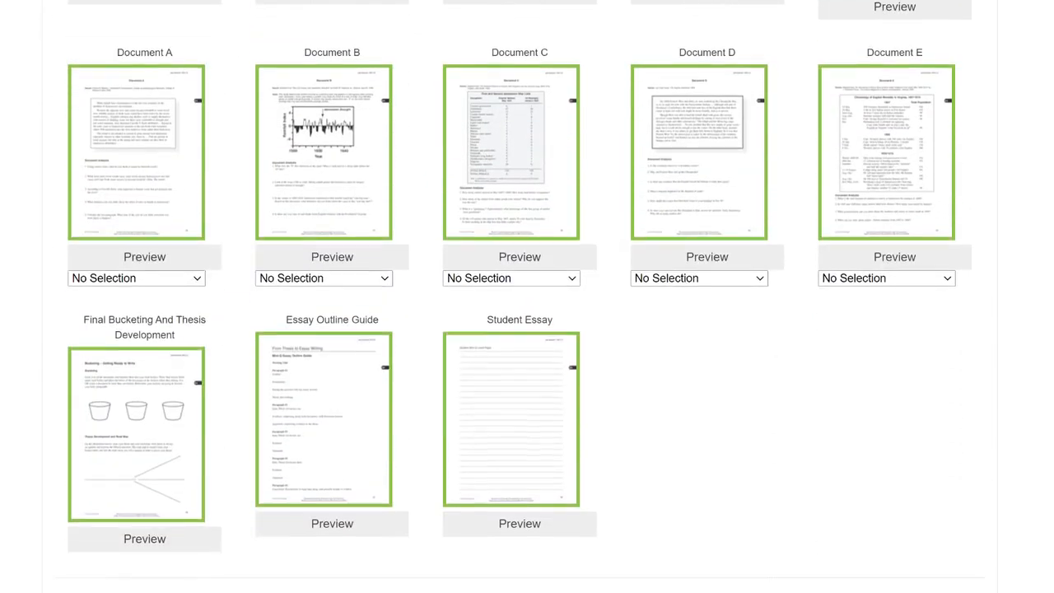
{"action": "scroll", "coordinate": [527, 330], "scroll_direction": "up", "scroll_amount": 6}
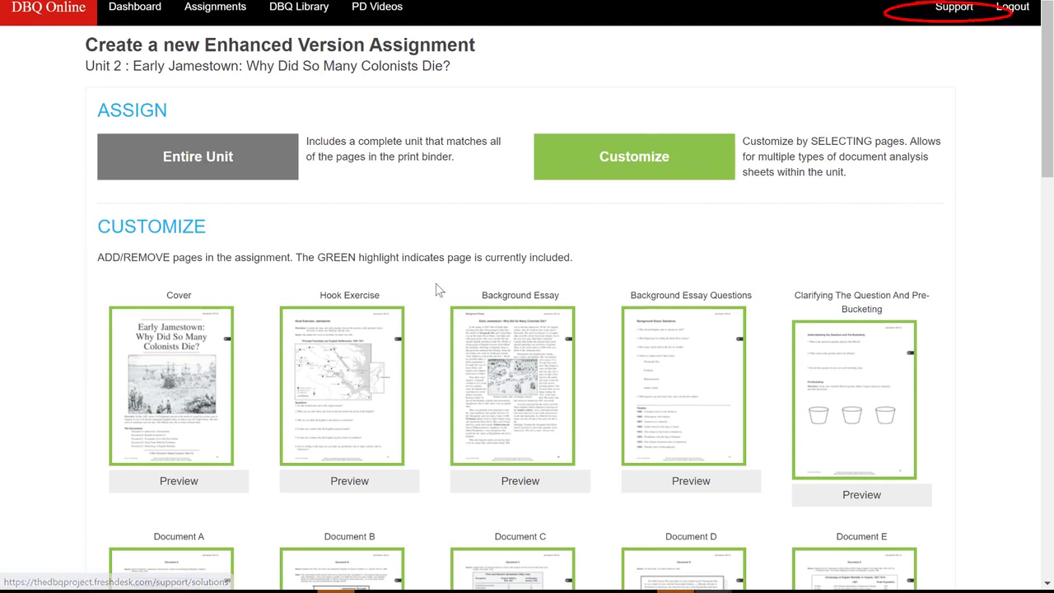
{"action": "left_click", "coordinate": [202, 158]}
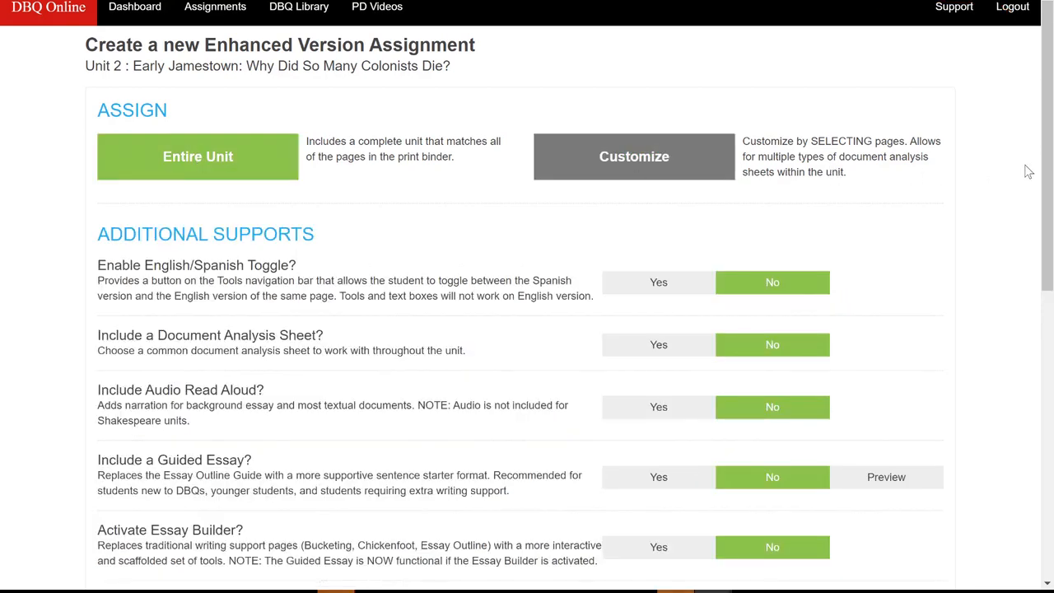
- Enable the English/Spanish toggle and include the Long Form I document analysis sheet in the assignment
{"action": "scroll", "coordinate": [997, 242], "scroll_direction": "down", "scroll_amount": 2}
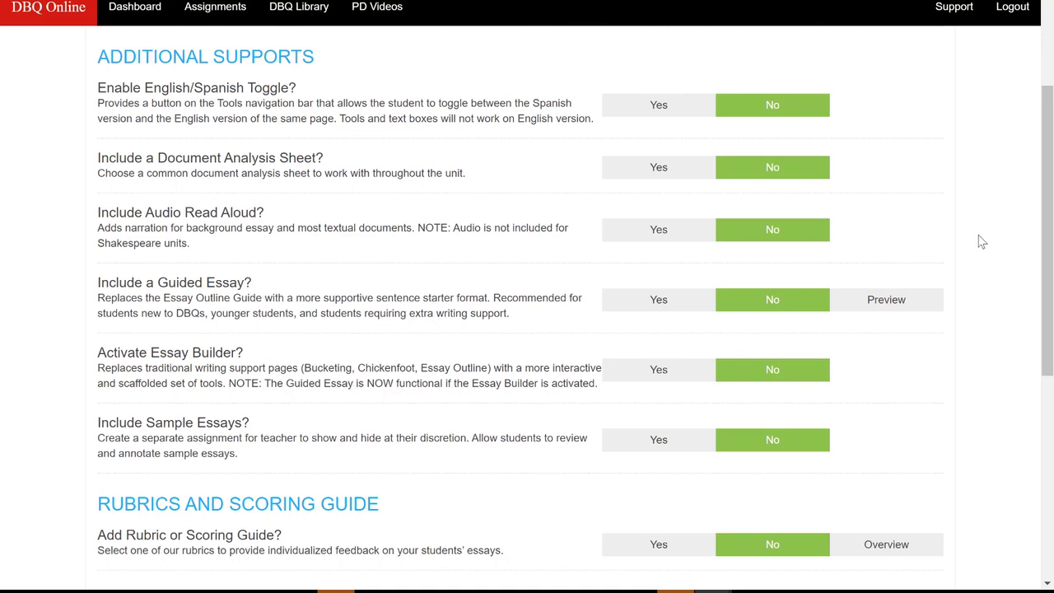
{"action": "left_click", "coordinate": [669, 109]}
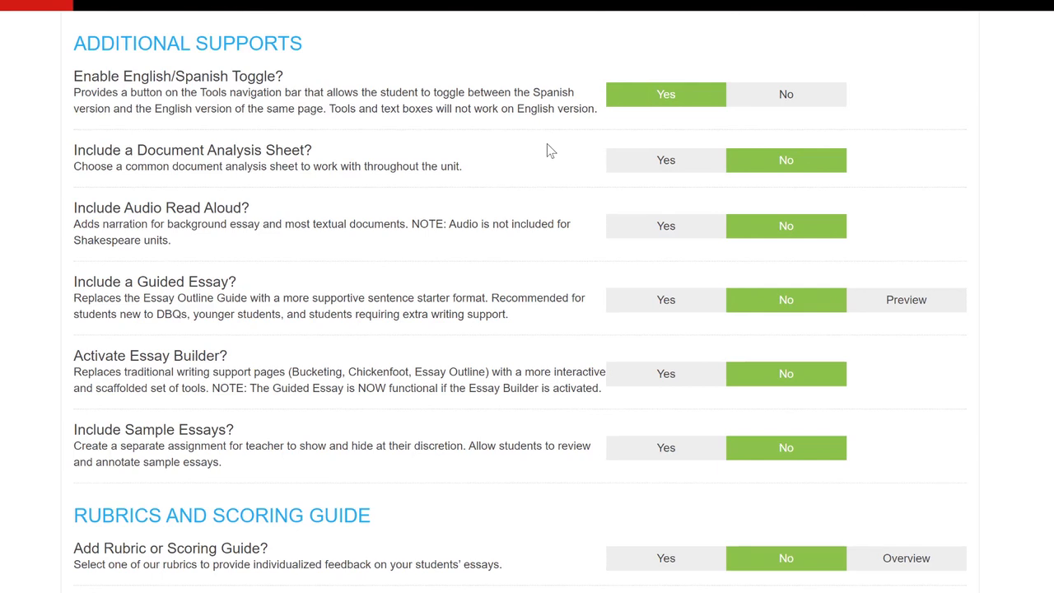
{"action": "left_click", "coordinate": [672, 162]}
{"action": "left_click", "coordinate": [185, 262]}
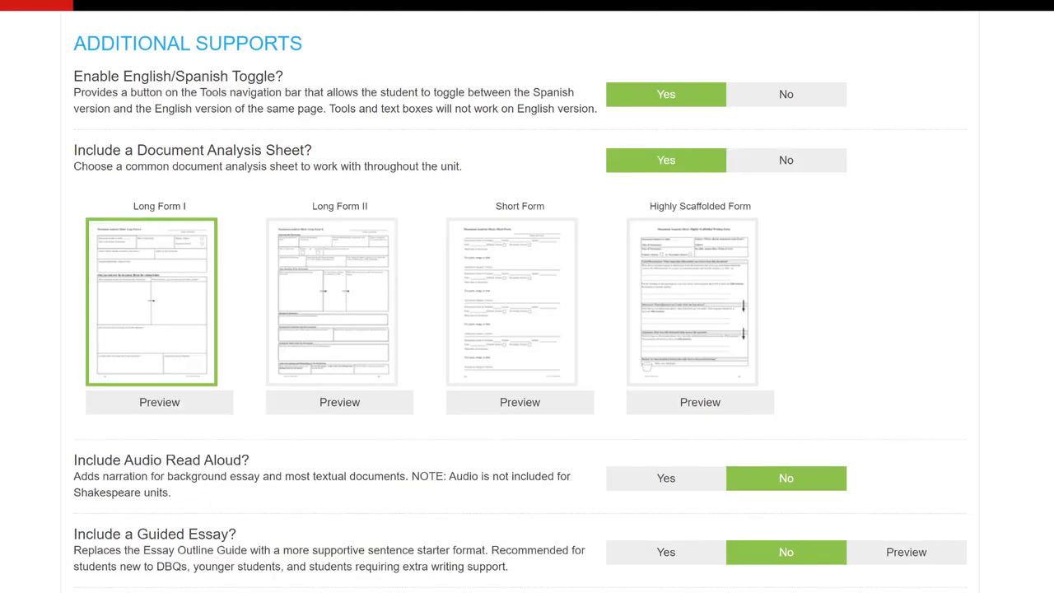
- Include audio read aloud, the guided essay and sample essays as additional supports
{"action": "scroll", "coordinate": [719, 212], "scroll_direction": "down", "scroll_amount": 5}
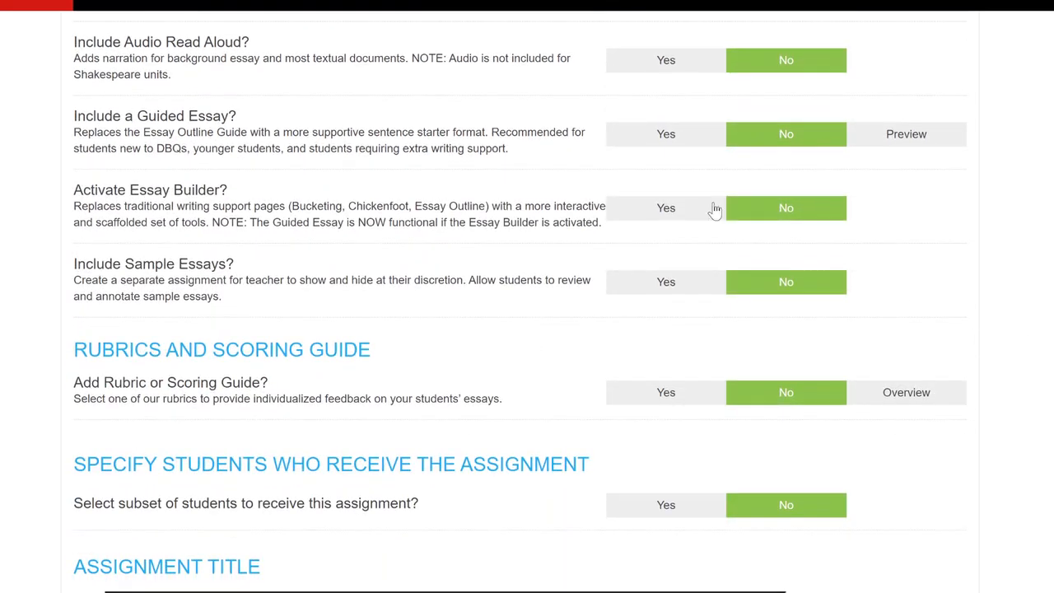
{"action": "left_click", "coordinate": [667, 68]}
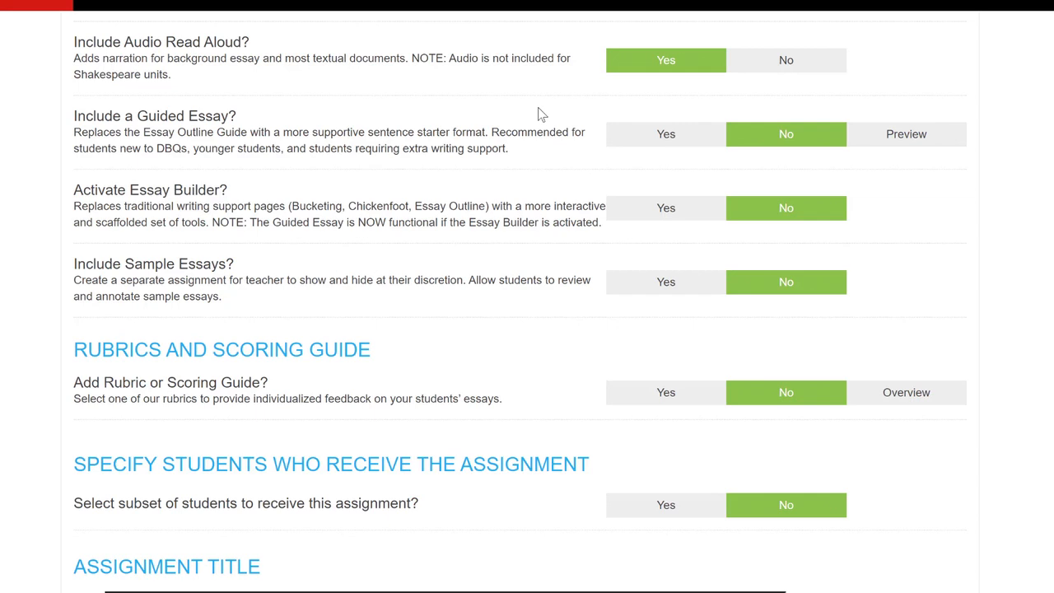
{"action": "left_click", "coordinate": [647, 143]}
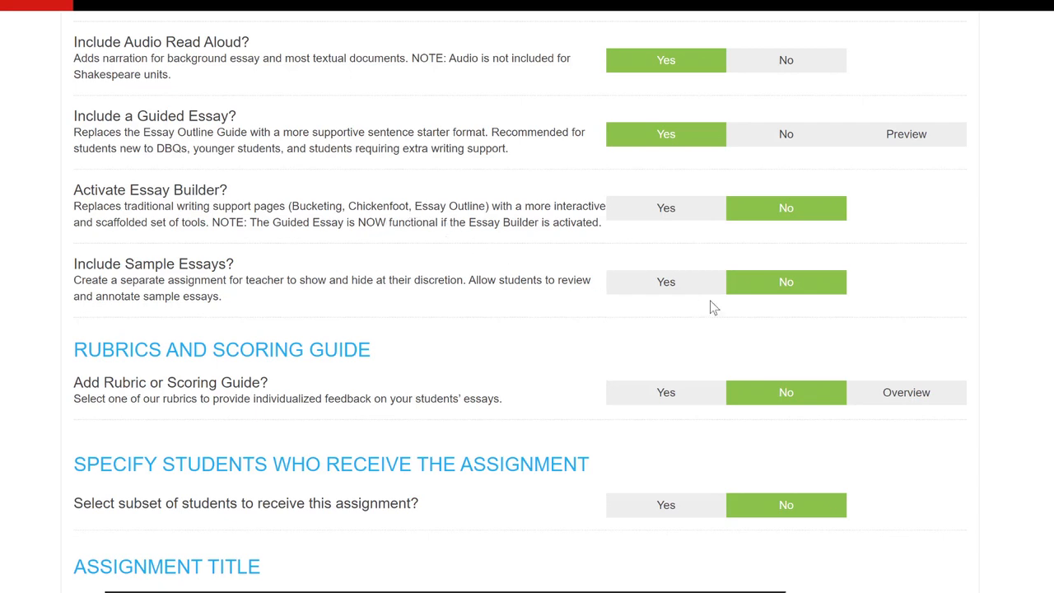
{"action": "left_click", "coordinate": [671, 286]}
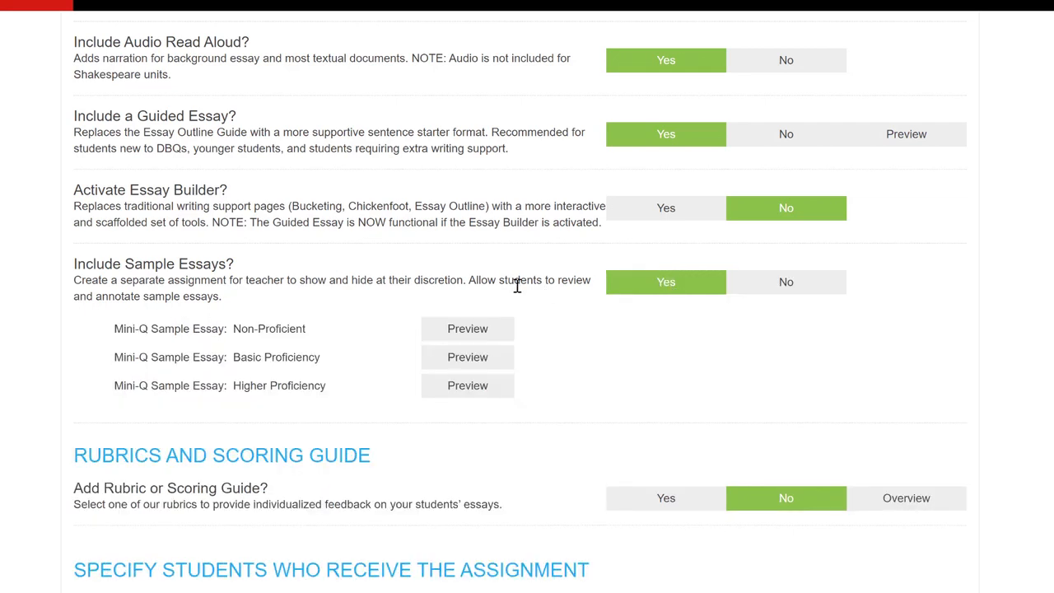
- Add a rubric to the assignment, choosing the Self Check rubric
{"action": "scroll", "coordinate": [904, 321], "scroll_direction": "down", "scroll_amount": 1}
{"action": "scroll", "coordinate": [709, 228], "scroll_direction": "down", "scroll_amount": 5}
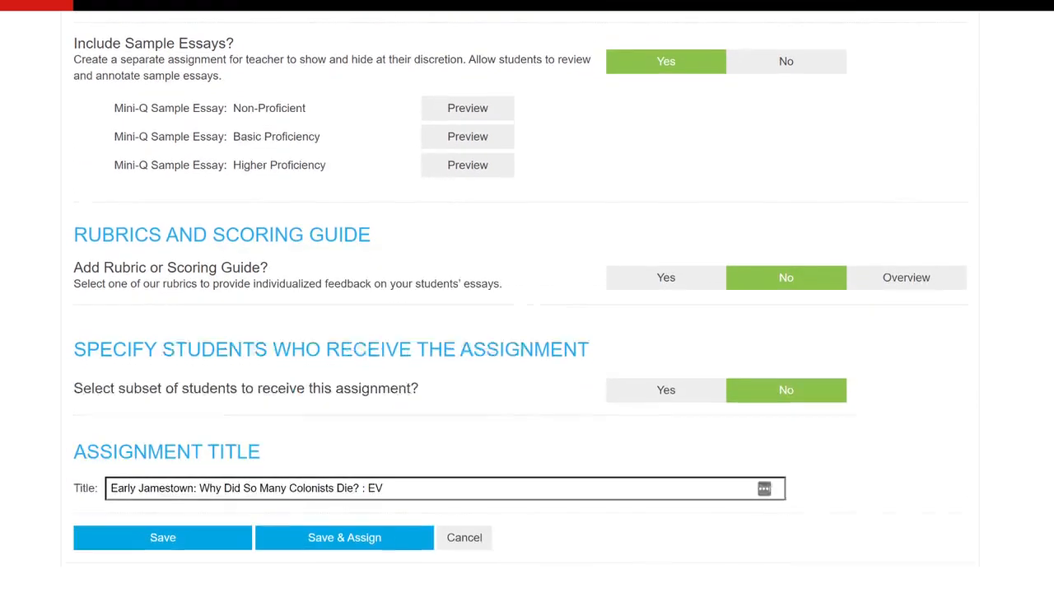
{"action": "left_click", "coordinate": [671, 162]}
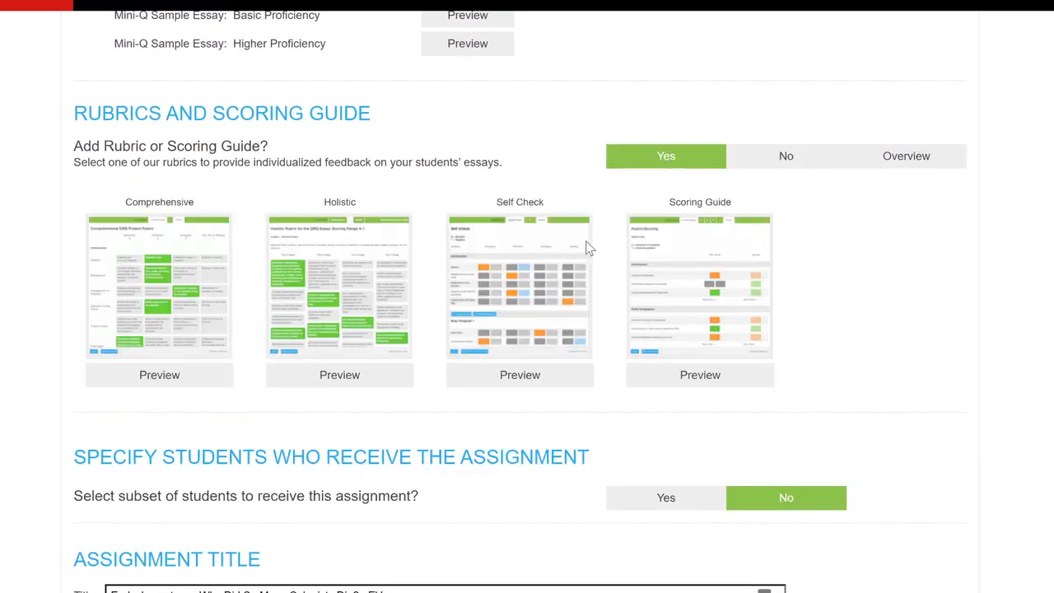
{"action": "left_click", "coordinate": [555, 241]}
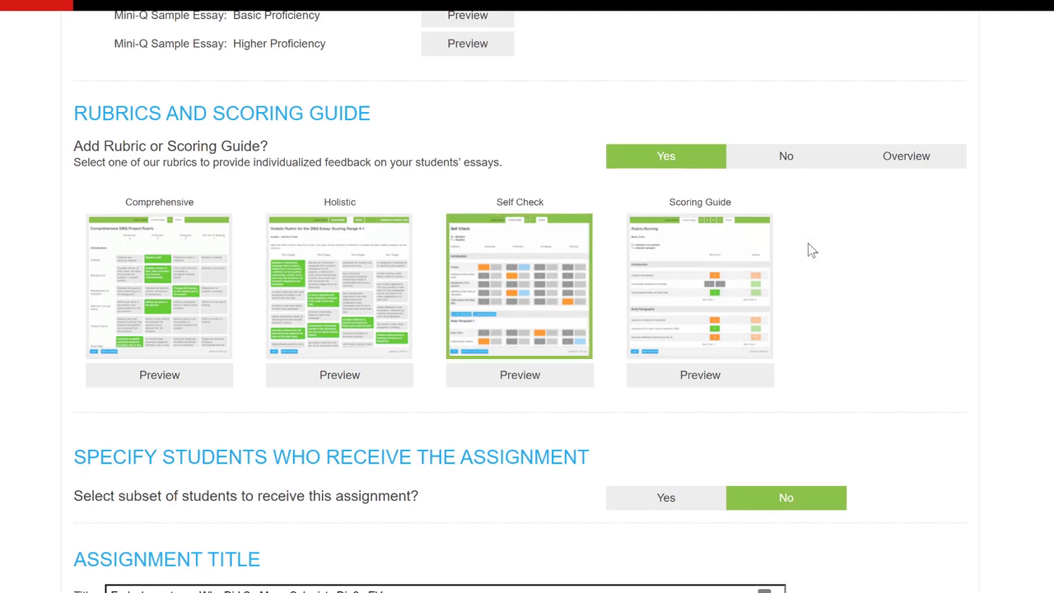
- View the student subset selection for the assignment and turn it back off
{"action": "scroll", "coordinate": [1044, 262], "scroll_direction": "down", "scroll_amount": 2}
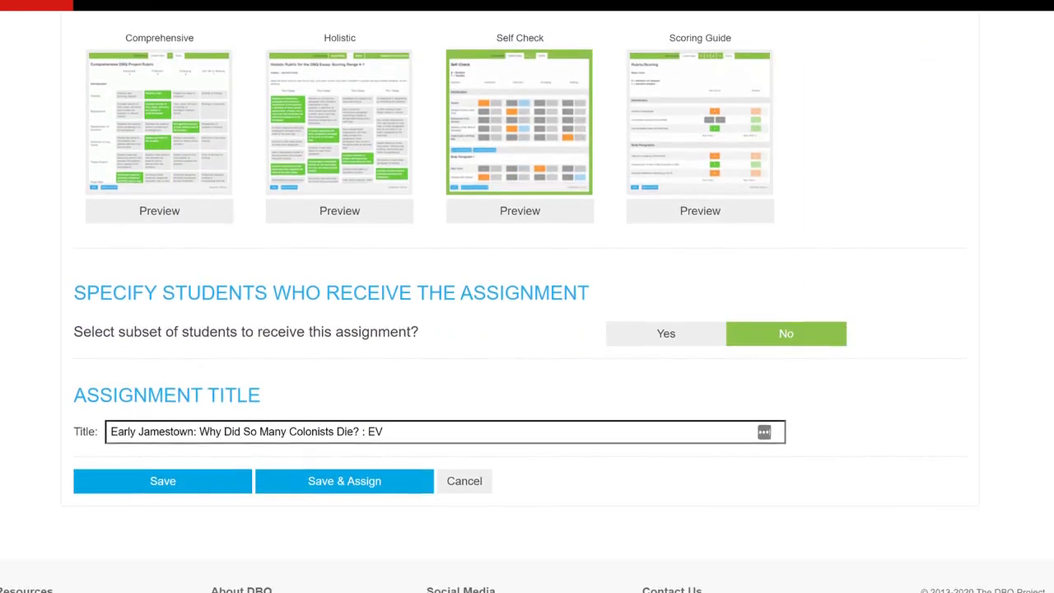
{"action": "scroll", "coordinate": [527, 296], "scroll_direction": "down", "scroll_amount": 1}
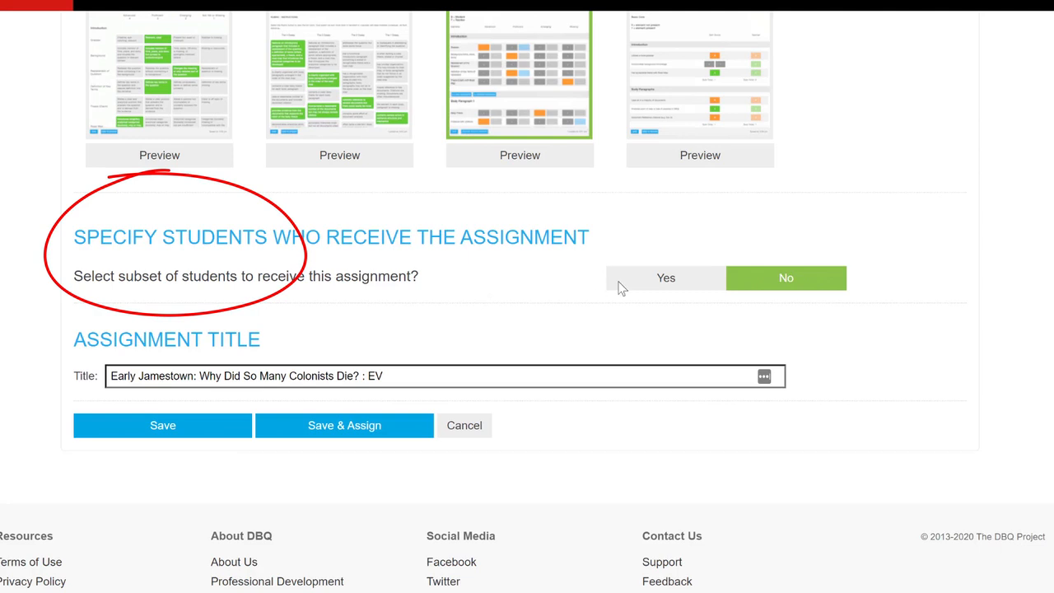
{"action": "left_click", "coordinate": [662, 287]}
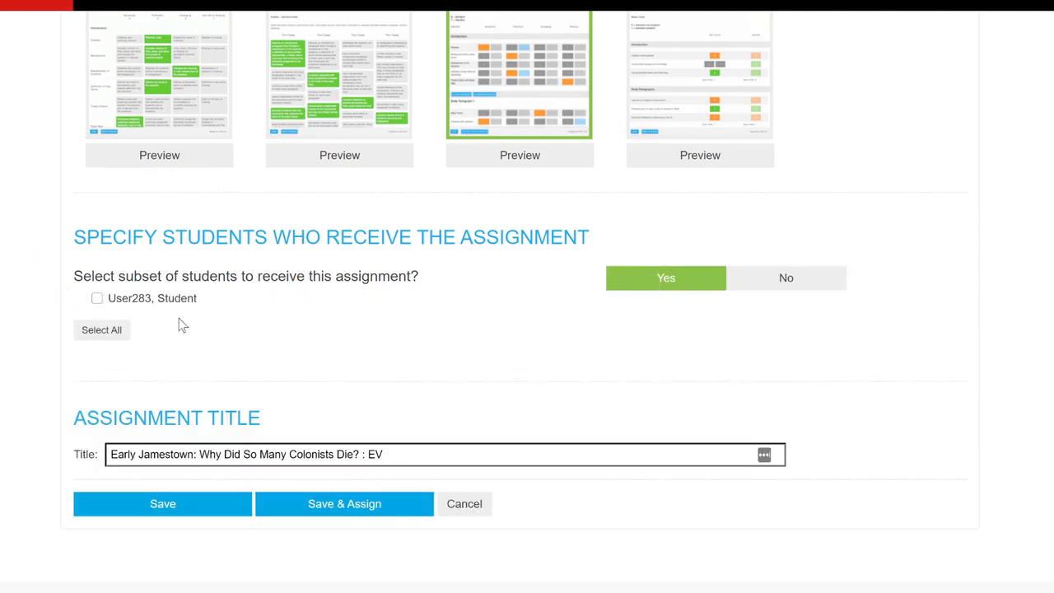
{"action": "left_click", "coordinate": [784, 282]}
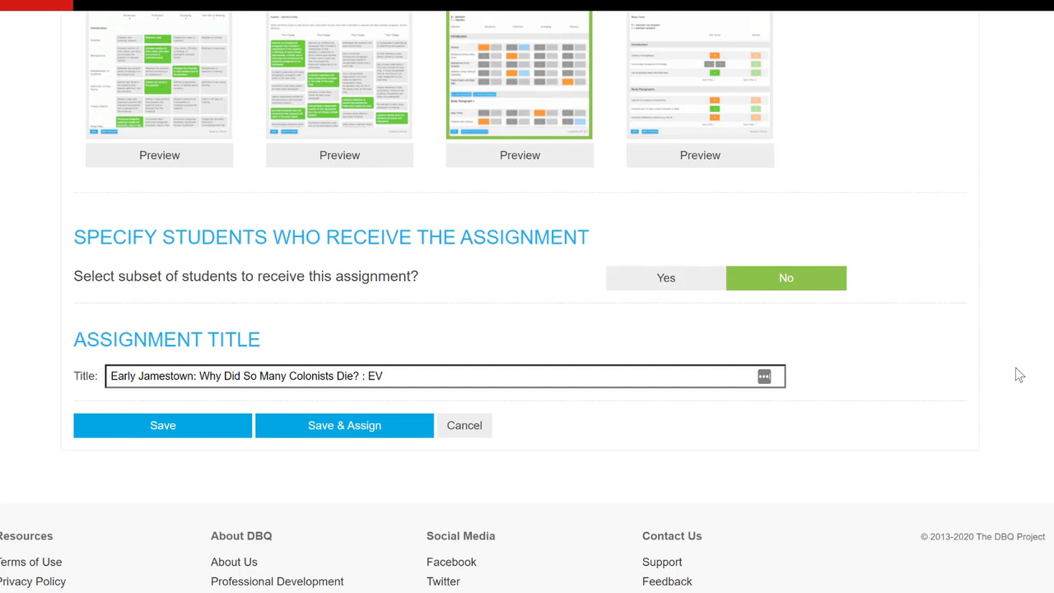
- Save and assign the Early Jamestown assignment to the class without adding teacher markups
{"action": "scroll", "coordinate": [1041, 391], "scroll_direction": "down", "scroll_amount": 1}
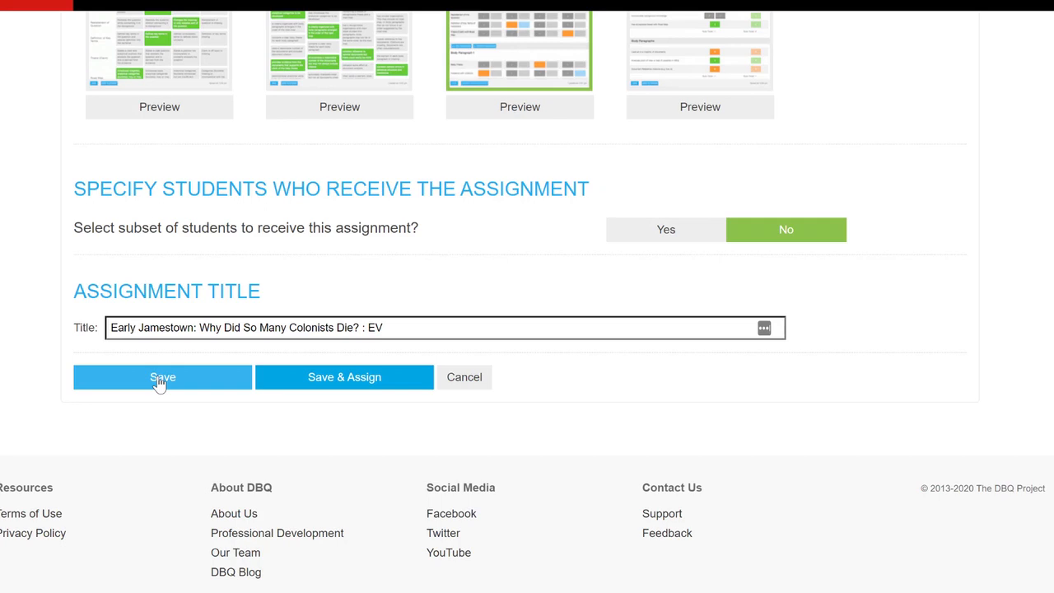
{"action": "left_click", "coordinate": [343, 384]}
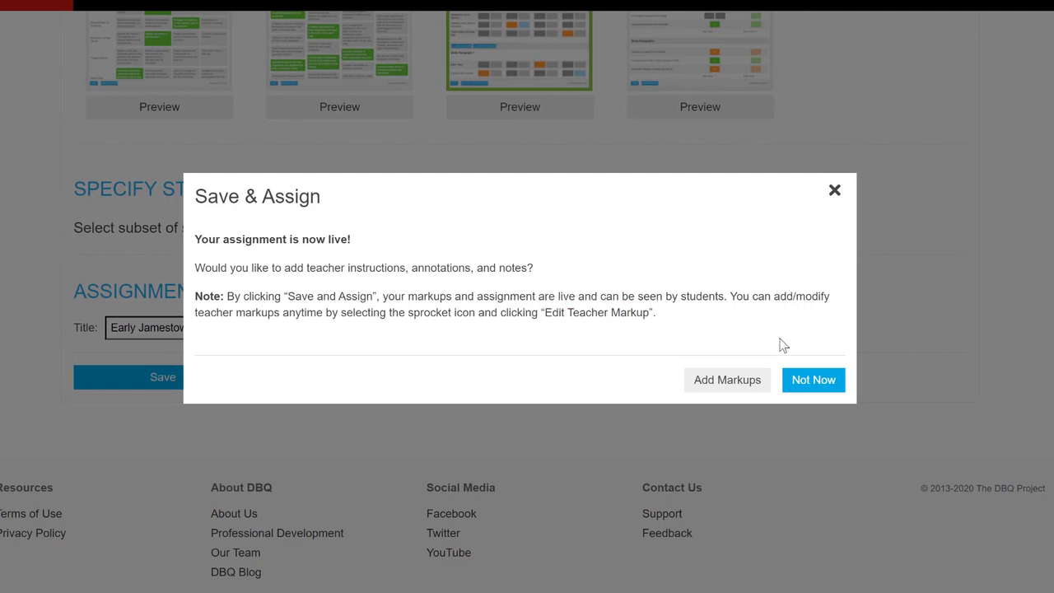
{"action": "left_click", "coordinate": [826, 380]}
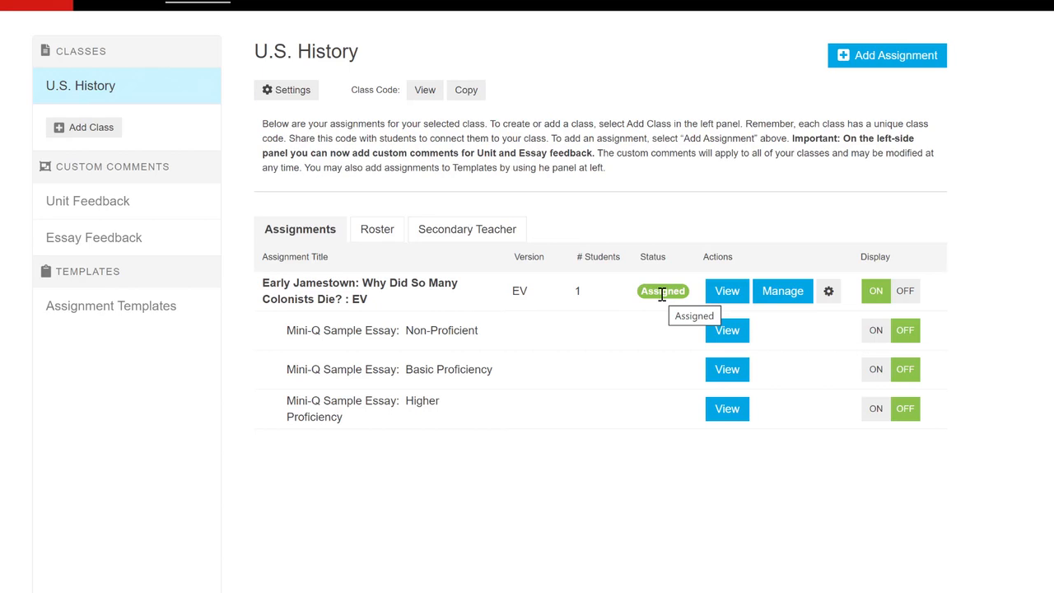
{"action": "left_click", "coordinate": [724, 297]}
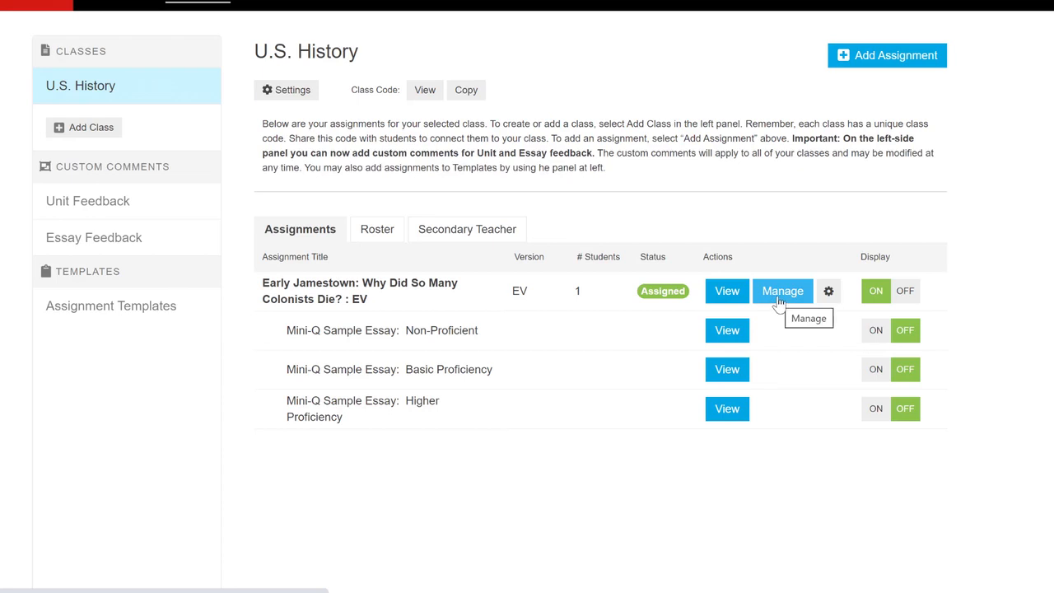
- View the additional actions available for the Early Jamestown assignment and close the list without choosing one
{"action": "left_click", "coordinate": [826, 295]}
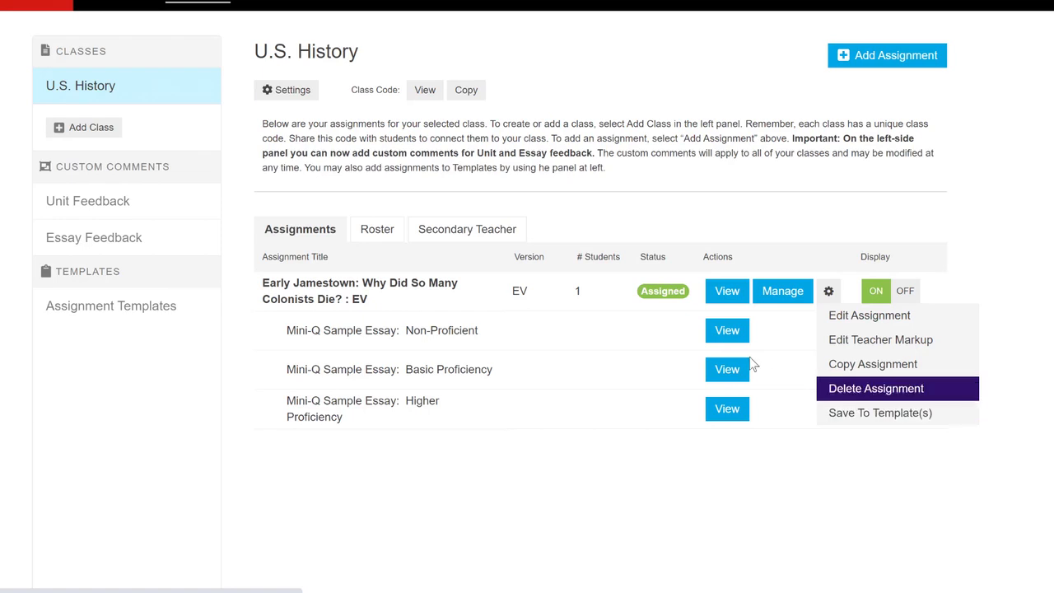
{"action": "left_click", "coordinate": [774, 224]}
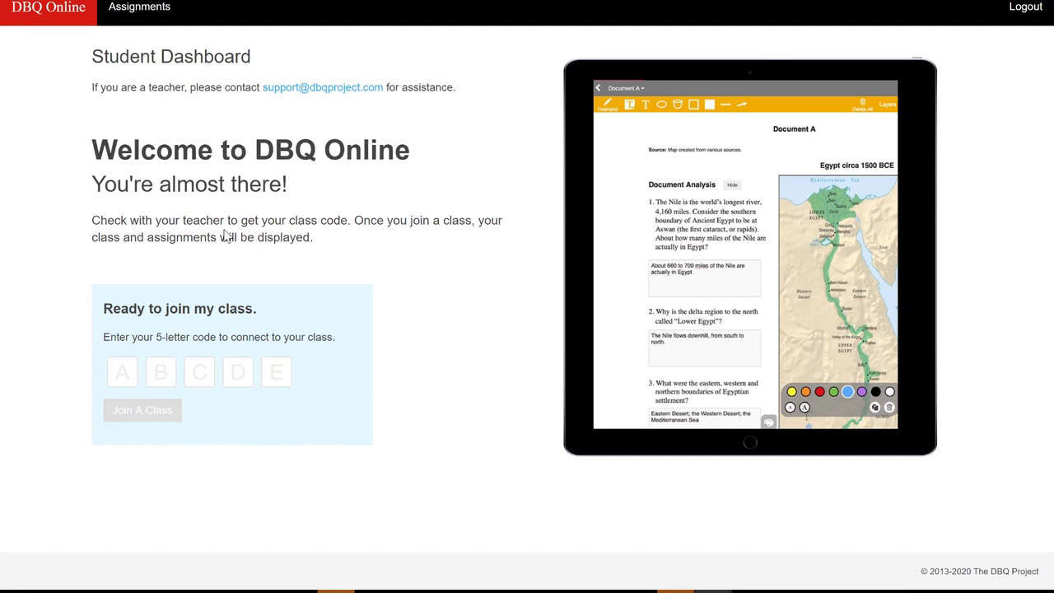
- Join the U.S. History class from the student dashboard by pasting the copied class code
{"action": "right_click", "coordinate": [114, 371]}
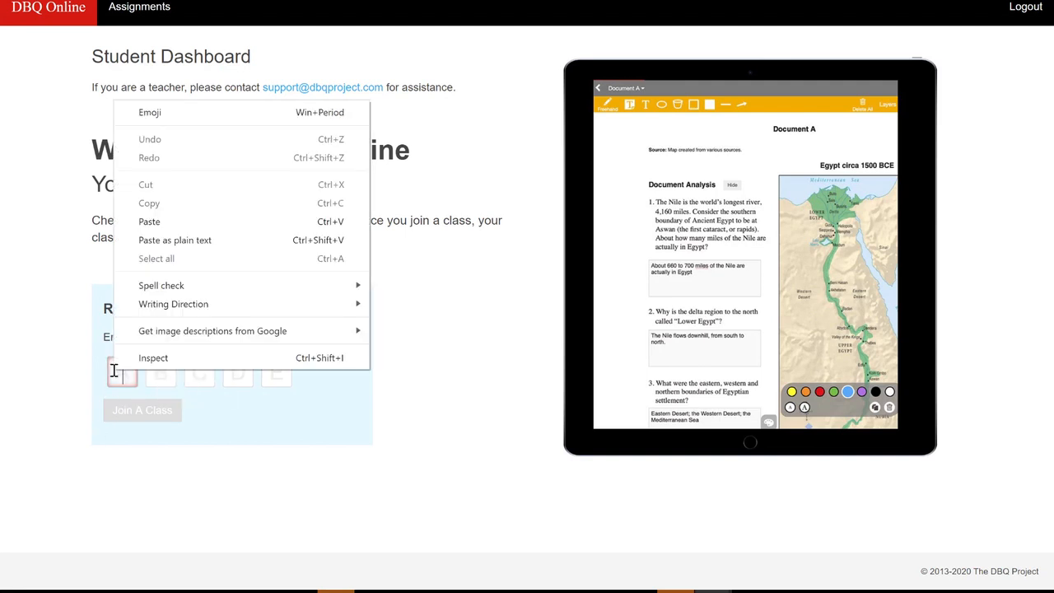
{"action": "left_click", "coordinate": [149, 224]}
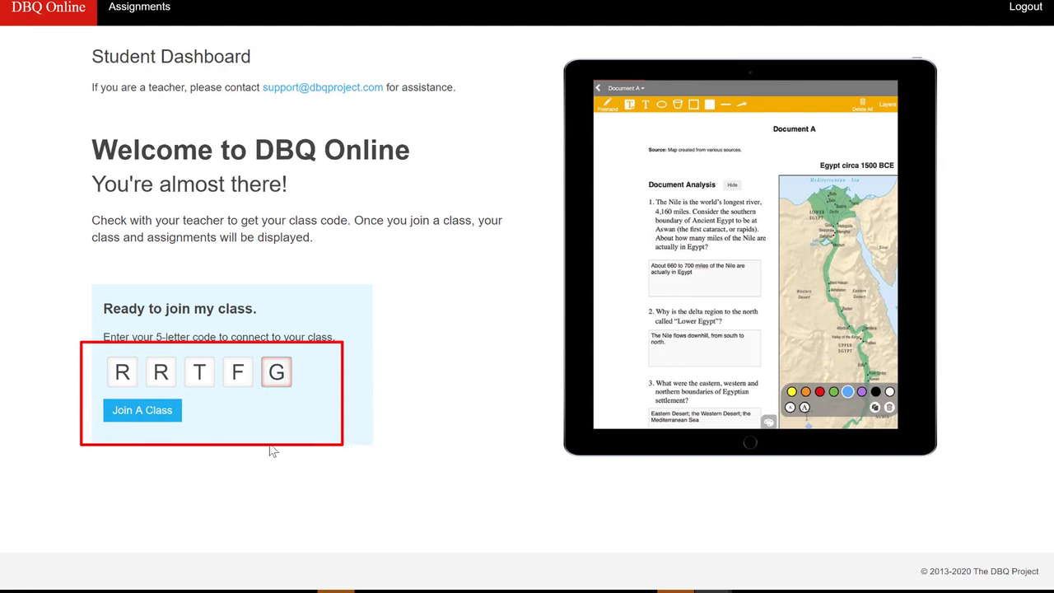
{"action": "left_click", "coordinate": [153, 416]}
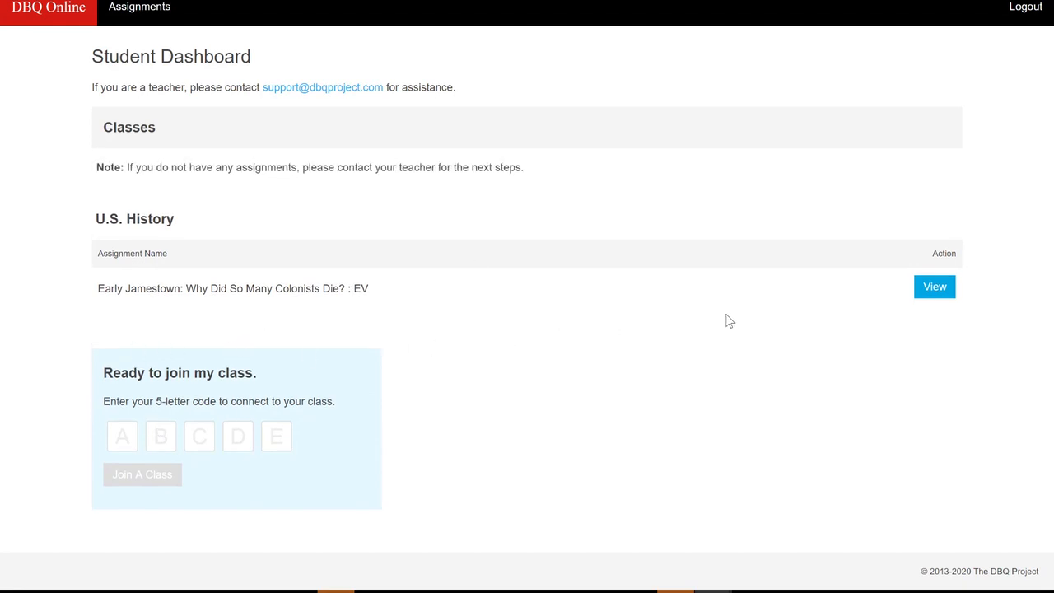
- View the Early Jamestown assignment as the student and return to the student dashboard
{"action": "left_click", "coordinate": [936, 293]}
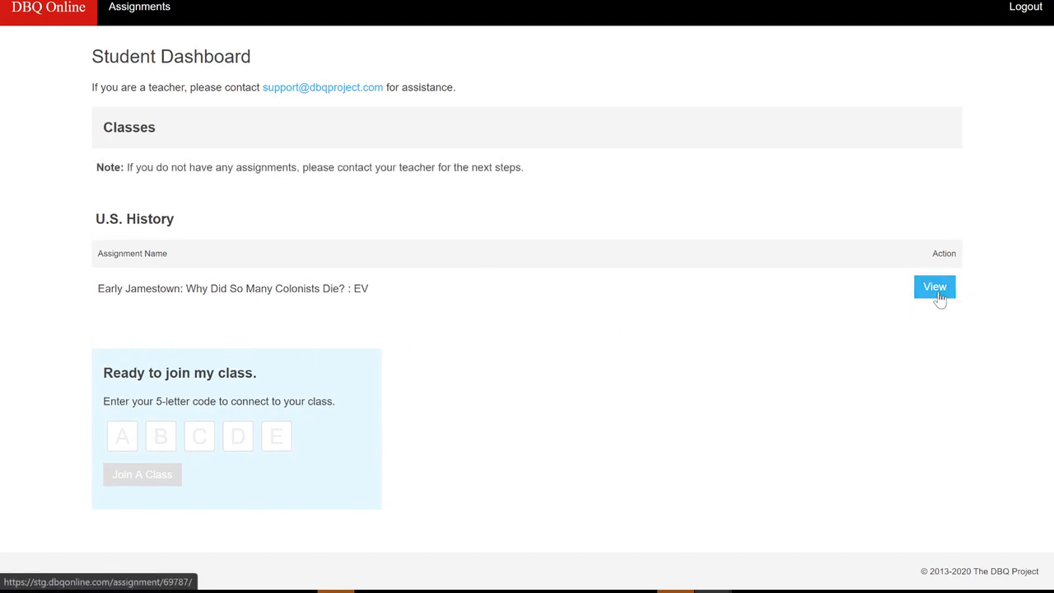
{"action": "left_click", "coordinate": [161, 13]}
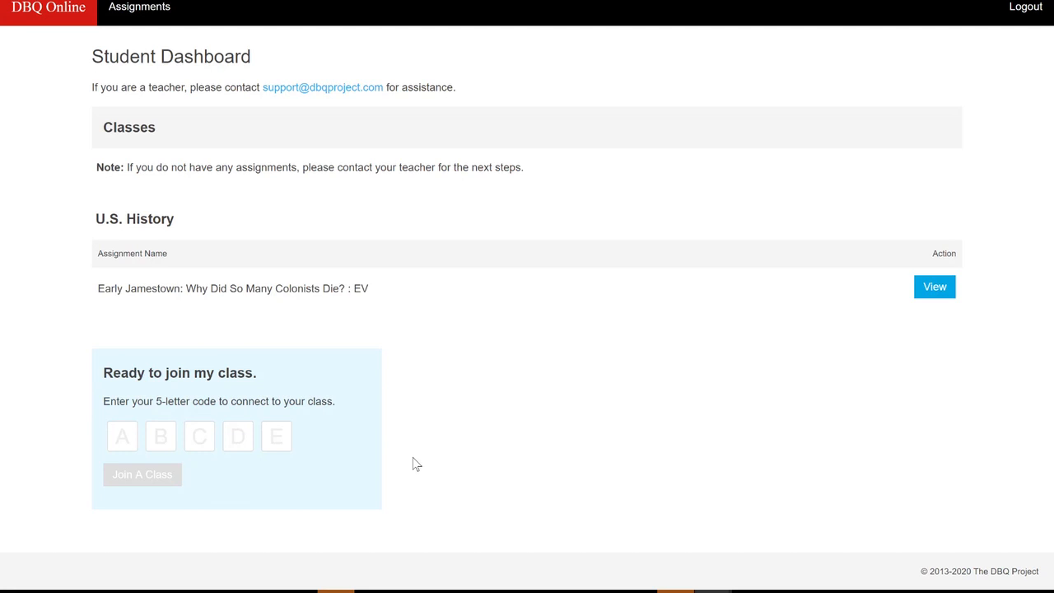
- Switch to the teacher's browser window and reload the U.S. History class page to update its student data
{"action": "mouse_move", "coordinate": [744, 585]}
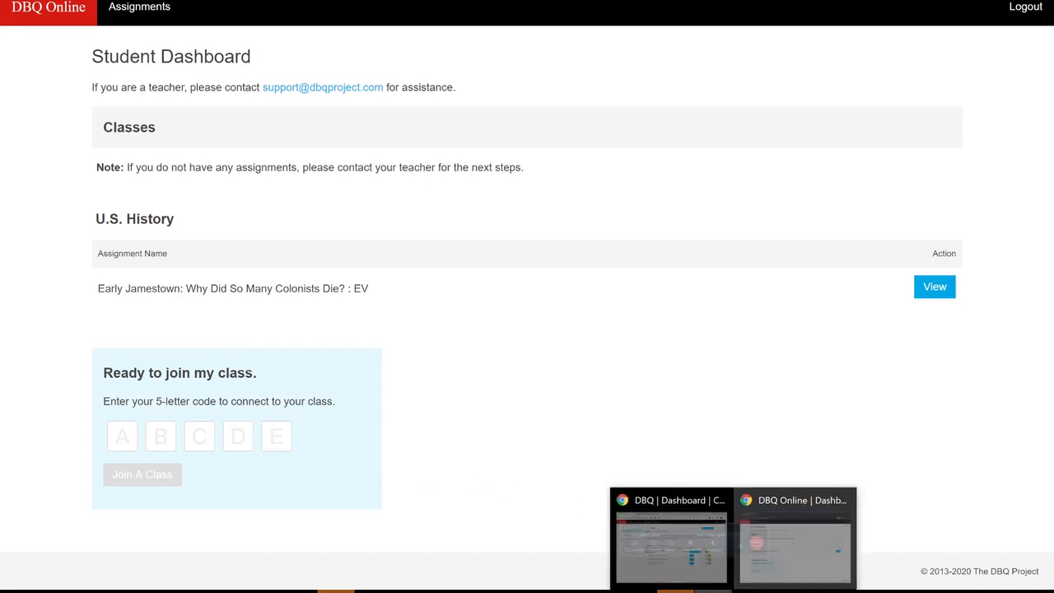
{"action": "left_click", "coordinate": [638, 560]}
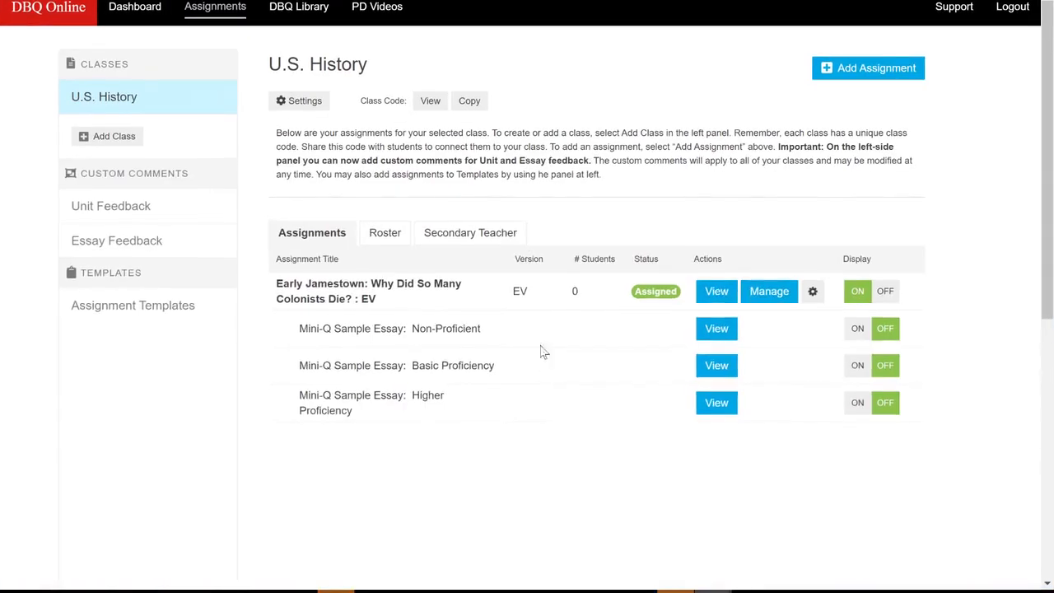
{"action": "right_click", "coordinate": [628, 82]}
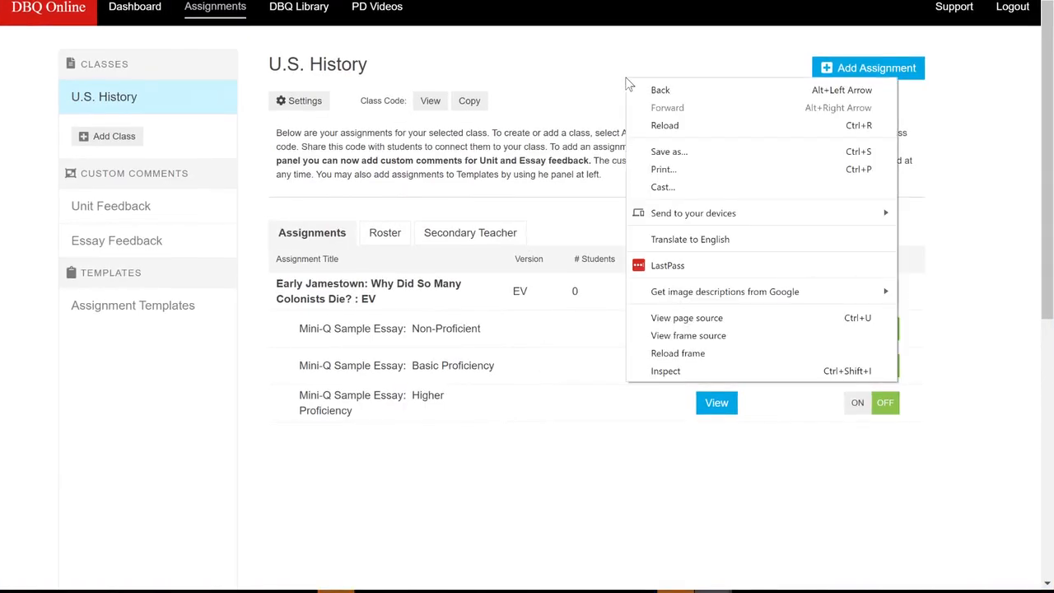
{"action": "left_click", "coordinate": [707, 124]}
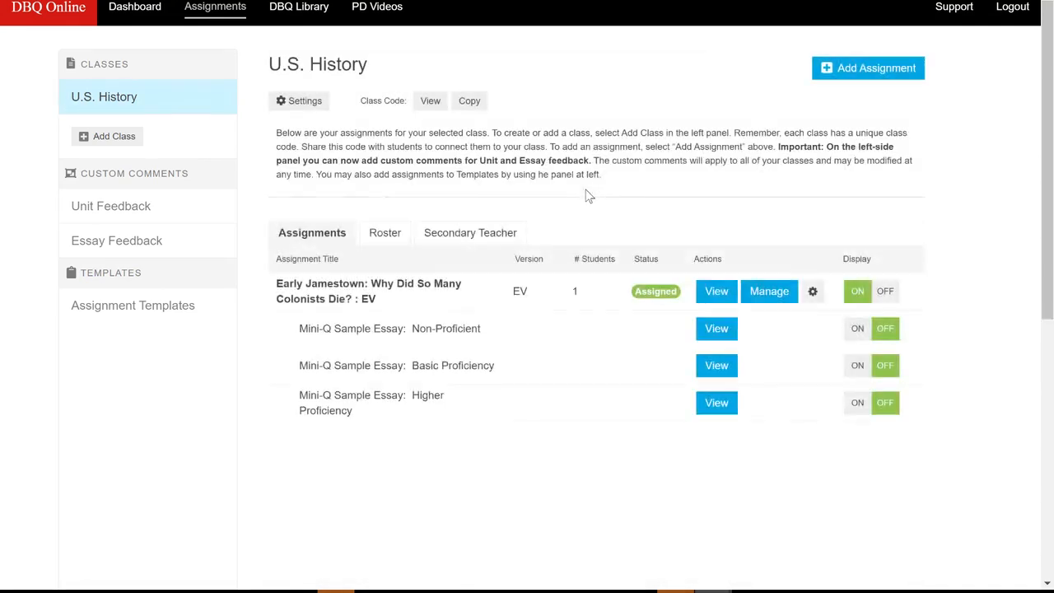
- Check the U.S. History class roster, and view the class code and close it without copying
{"action": "left_click", "coordinate": [396, 242]}
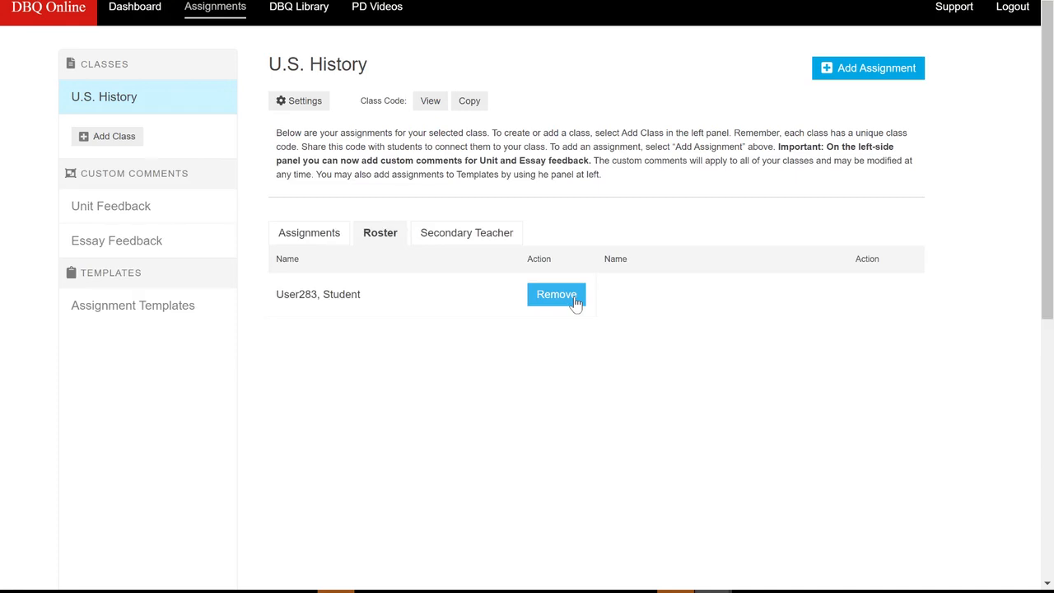
{"action": "left_click", "coordinate": [424, 105]}
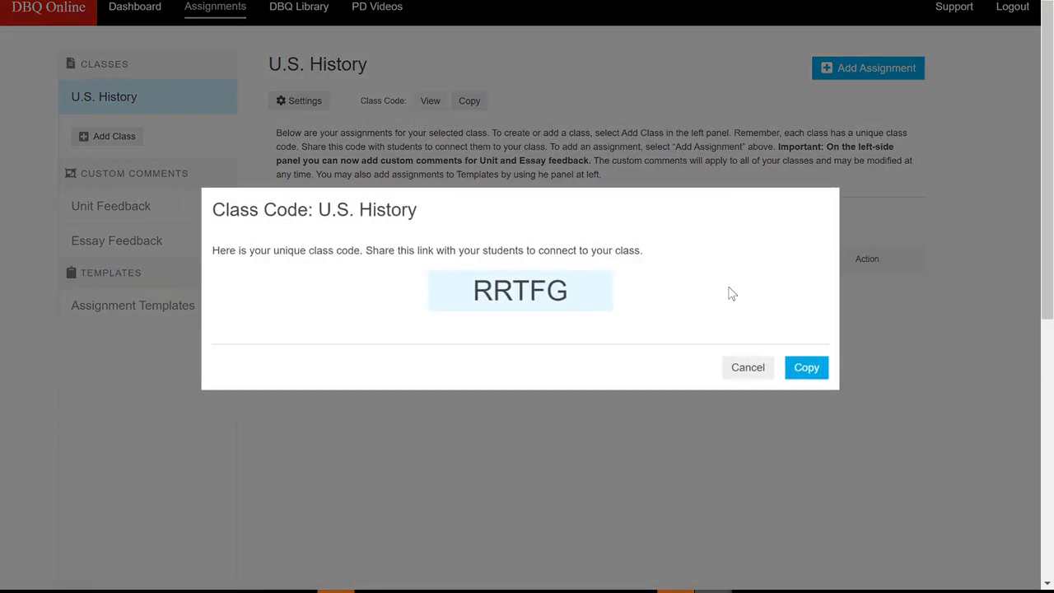
{"action": "left_click", "coordinate": [748, 368]}
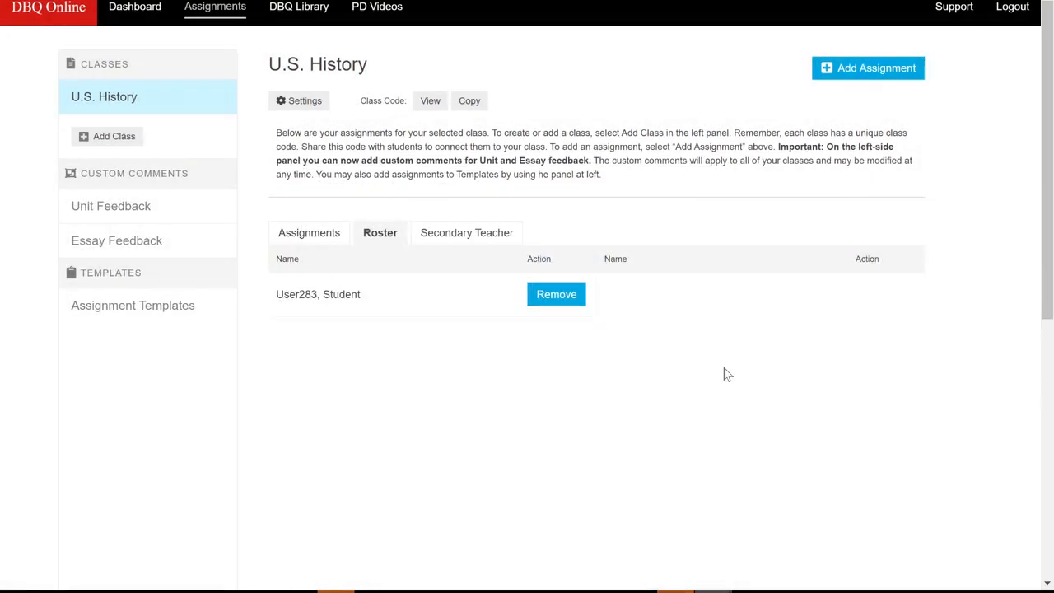
- View the secondary teacher settings of the U.S. History class and return to its assignment list
{"action": "left_click", "coordinate": [466, 233]}
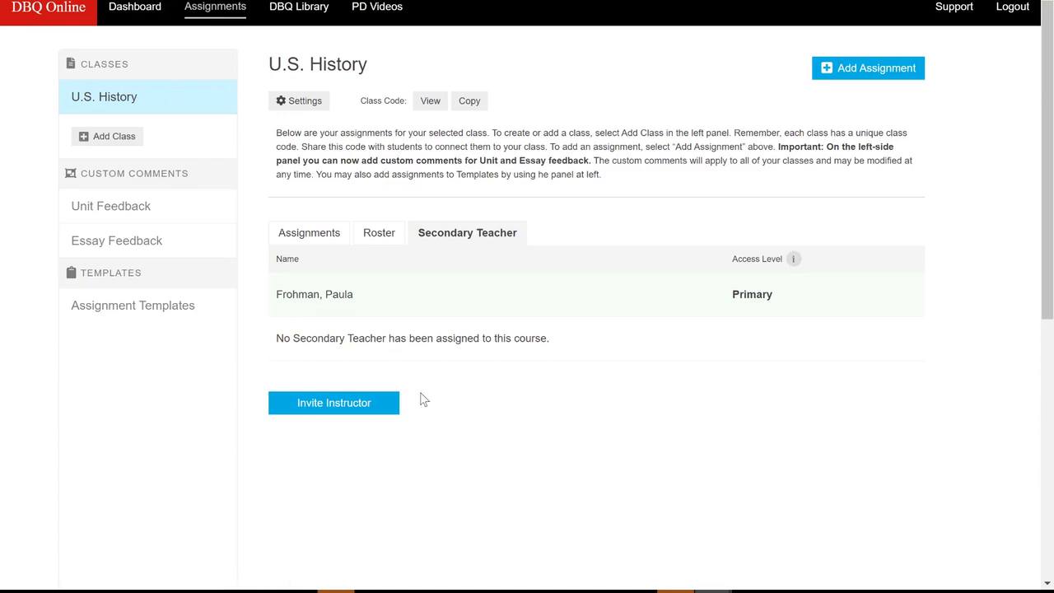
{"action": "left_click", "coordinate": [336, 244]}
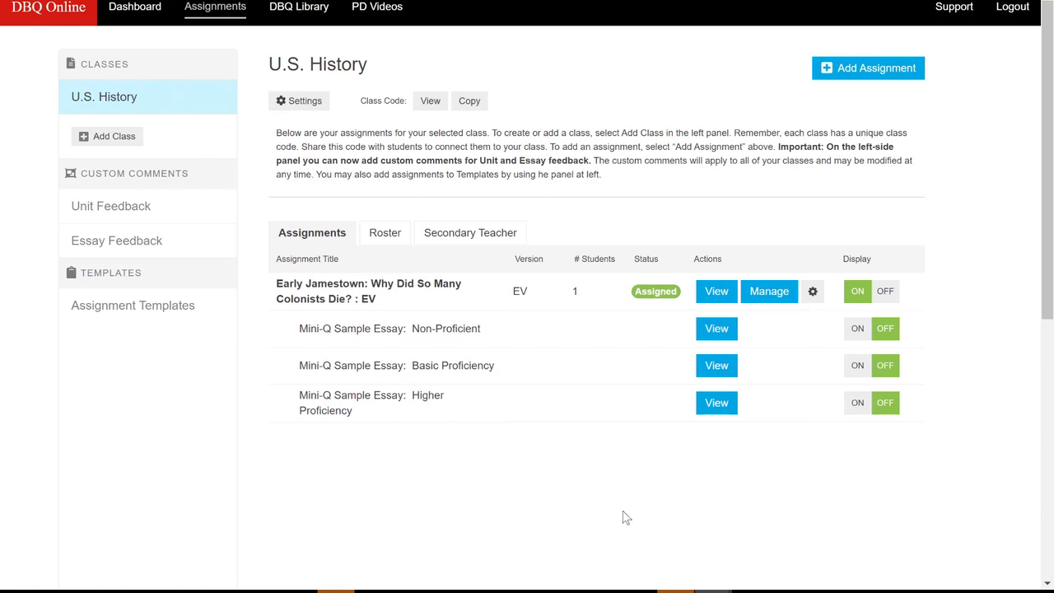
{"action": "left_click", "coordinate": [750, 591]}
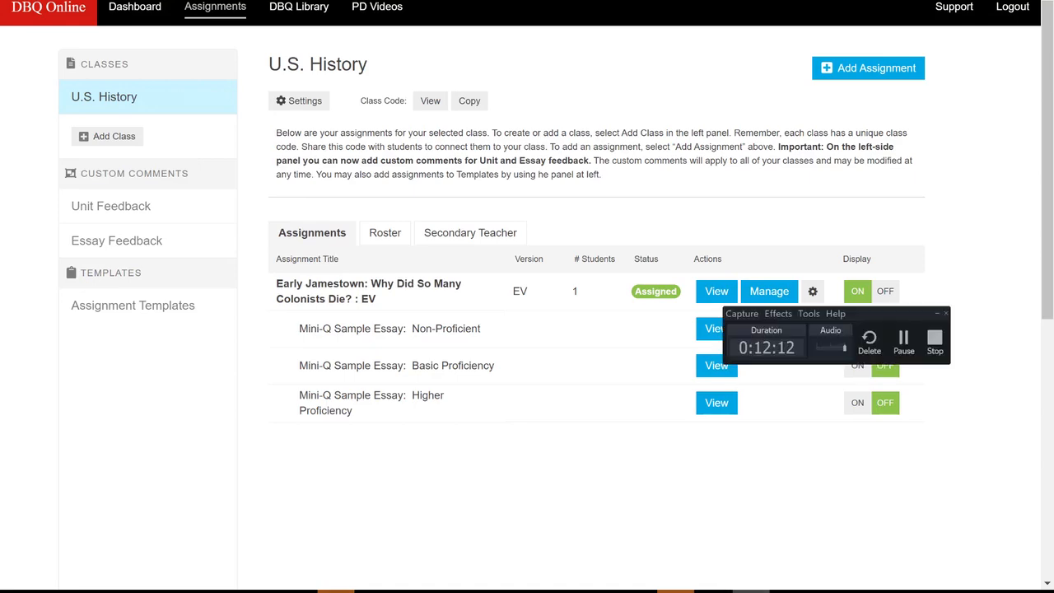